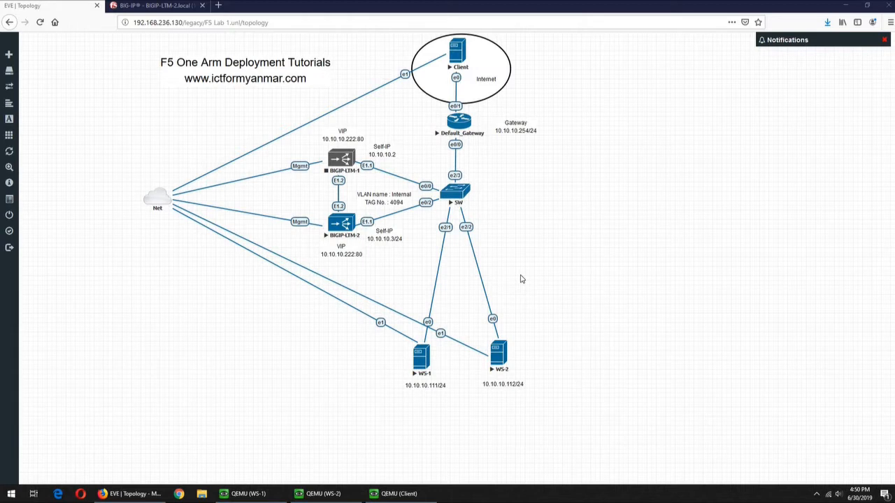
- Log in to the BIG-IP Configuration Utility as admin with the administrator password
click(152, 9)
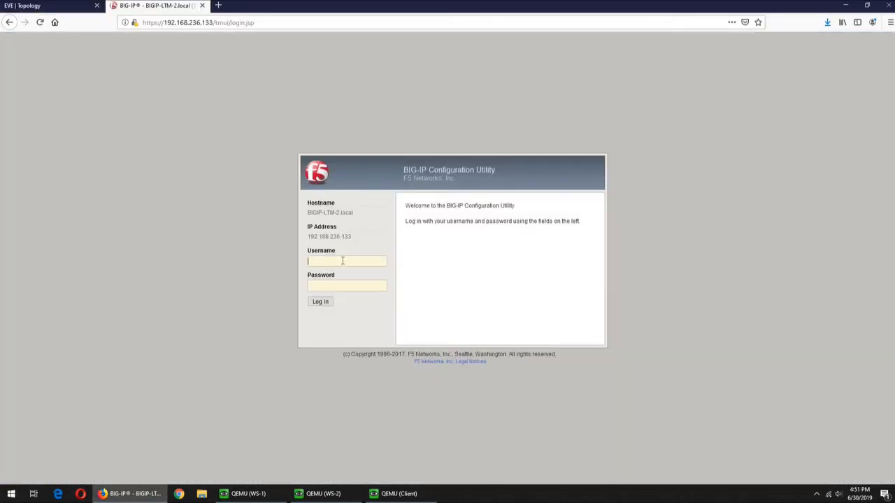
text(admin)
key(Tab)
text(admin)
key(Return)
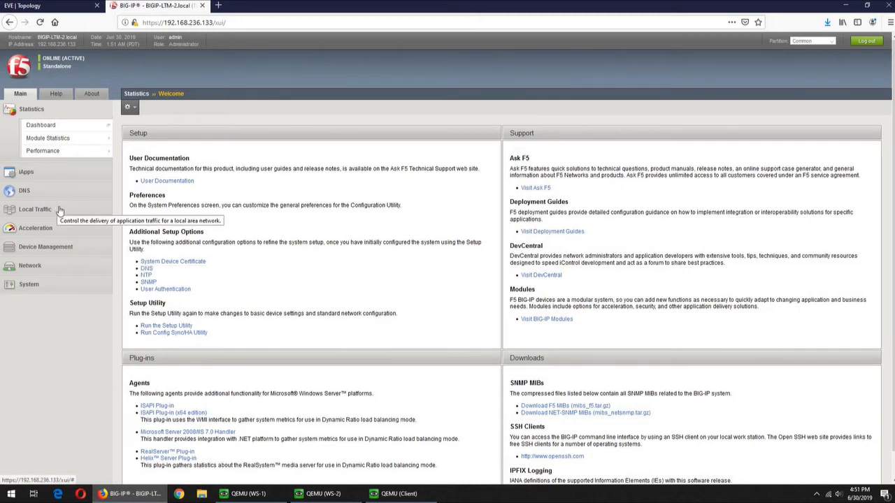
- Go to Local Traffic > Node List and open an empty New Node form
click(60, 209)
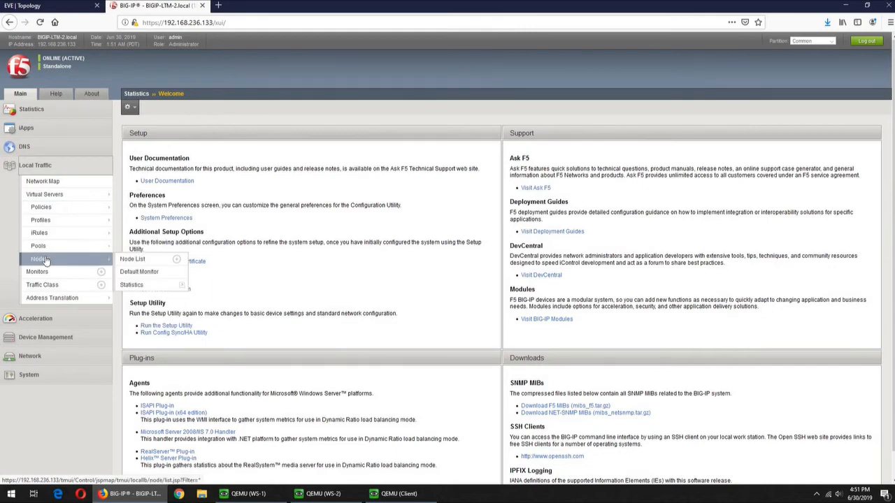
click(44, 260)
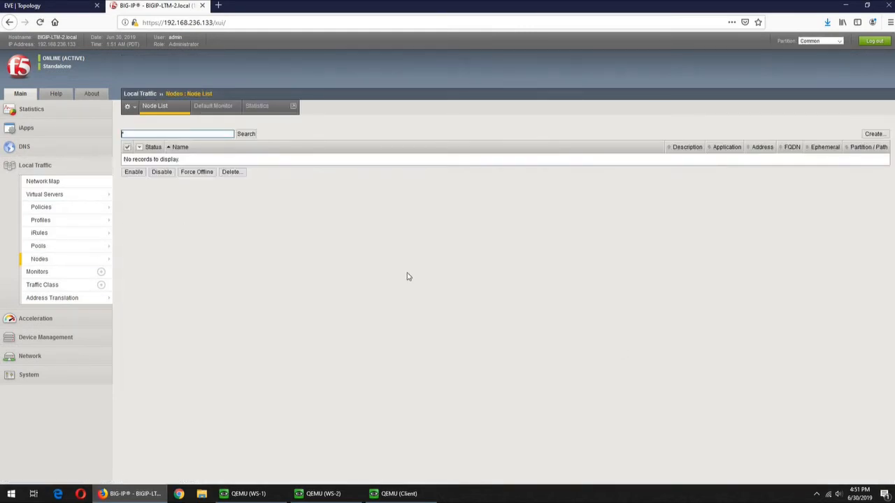
click(52, 6)
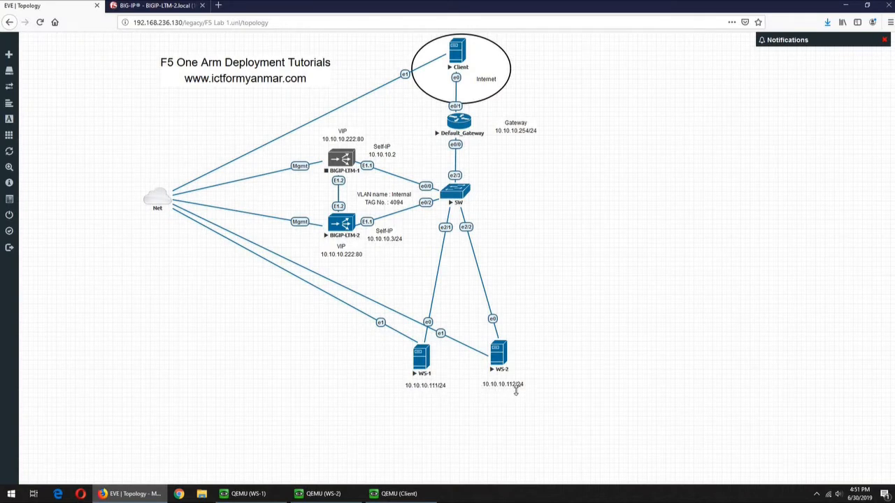
click(134, 6)
click(262, 133)
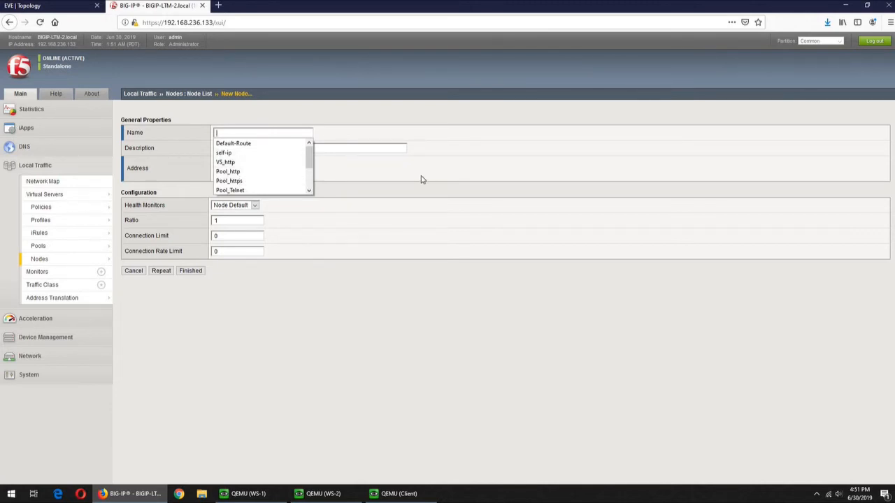
- Create nodes WS-1 (10.10.10.111) and WS-2 (10.10.10.112) and save them
text(WS-1)
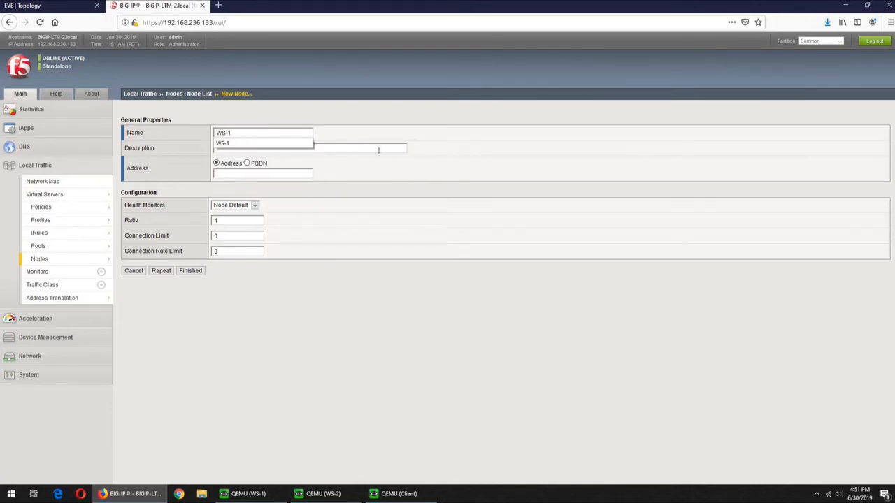
key(Tab)
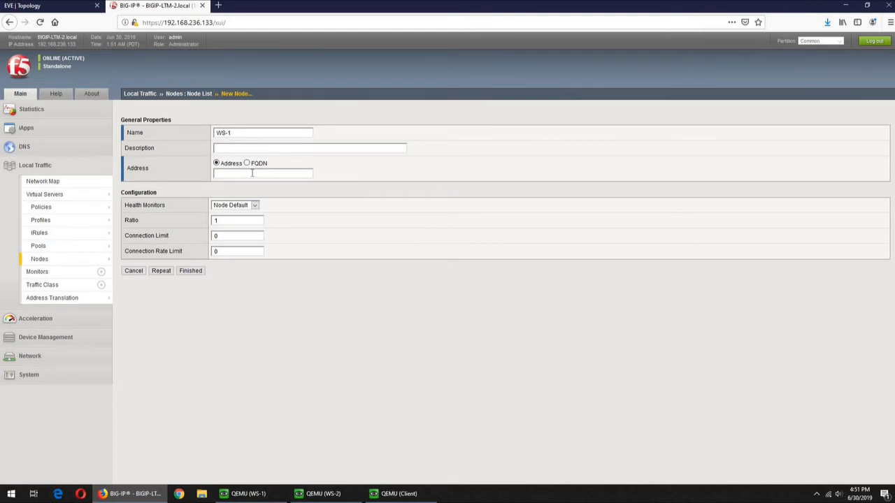
click(253, 172)
text(10)
click(247, 211)
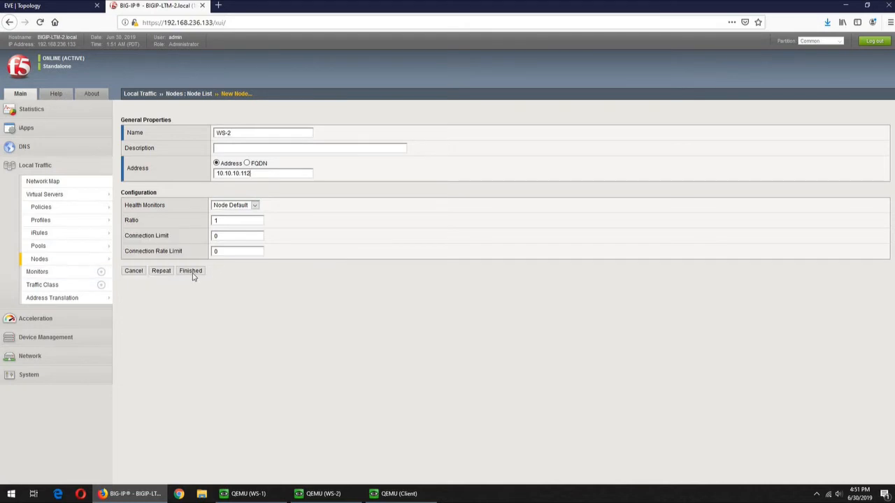
click(193, 276)
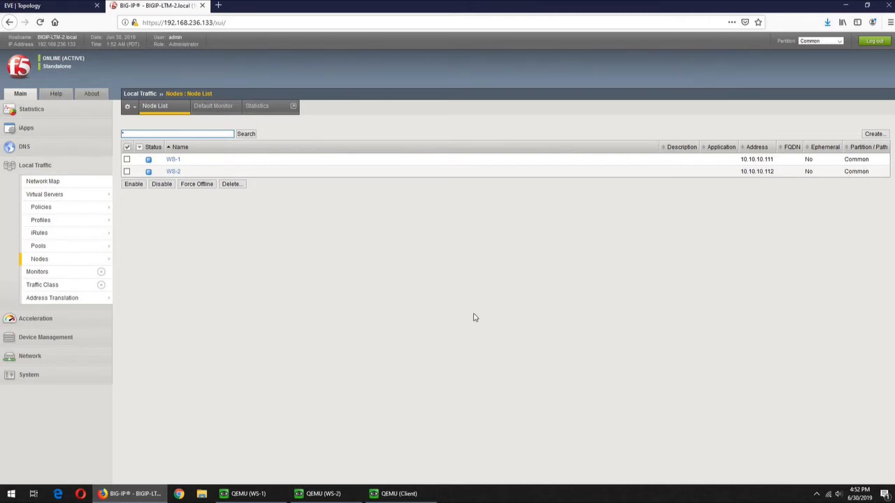
- Start pool 'http_pool' in the Pool List and make http its active health monitor
click(49, 246)
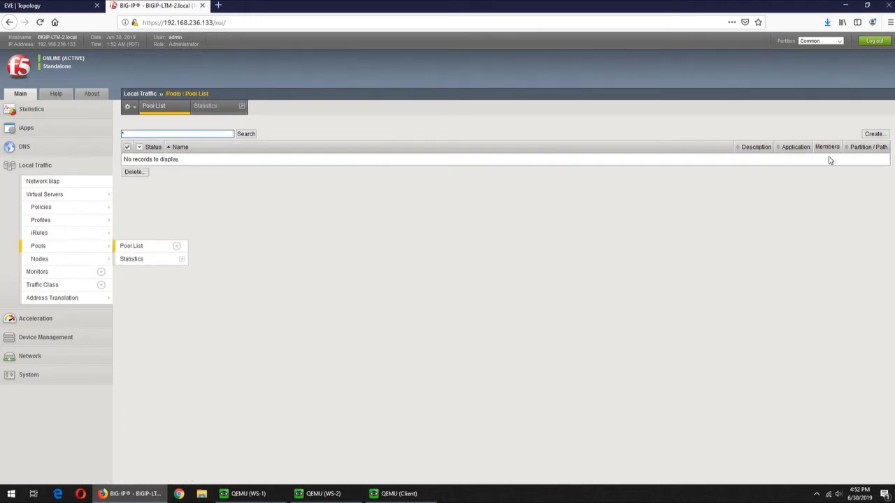
click(873, 134)
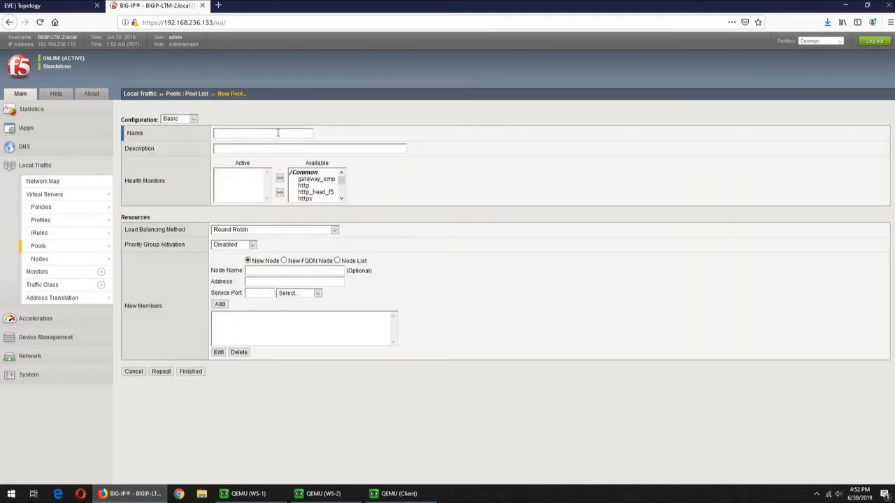
text(http_pool)
click(304, 185)
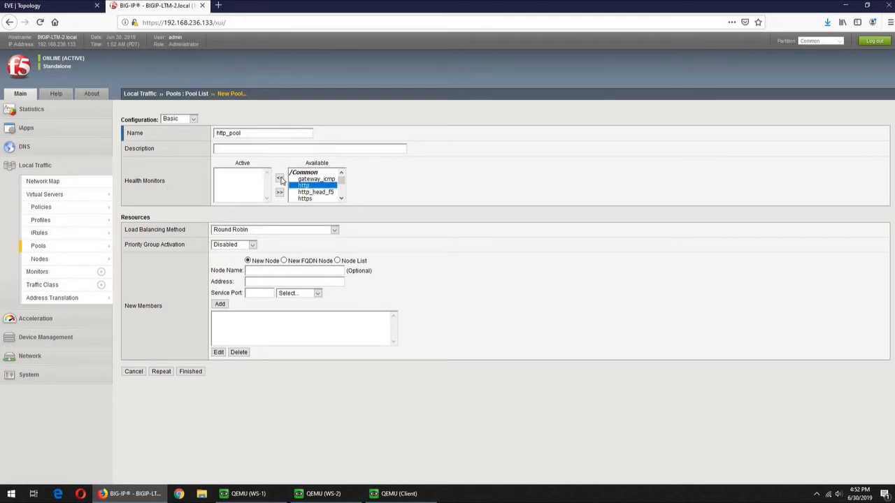
click(281, 180)
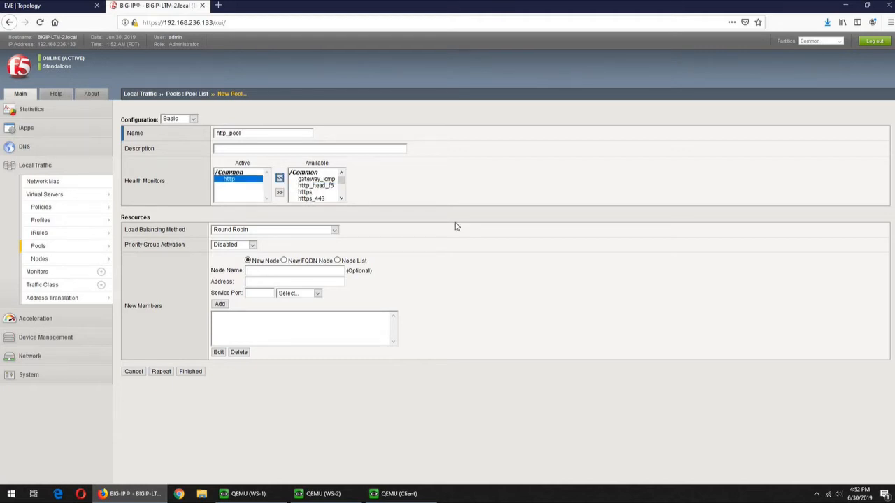
click(342, 199)
click(342, 199)
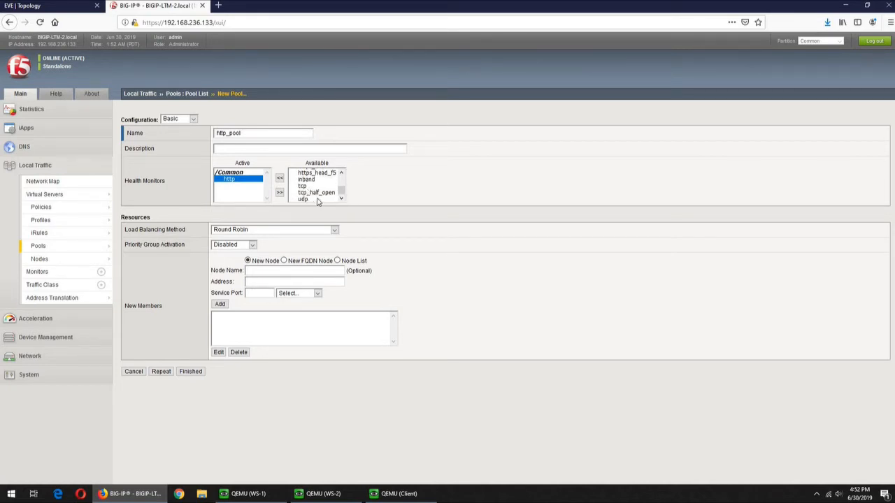
click(341, 172)
click(342, 173)
click(342, 172)
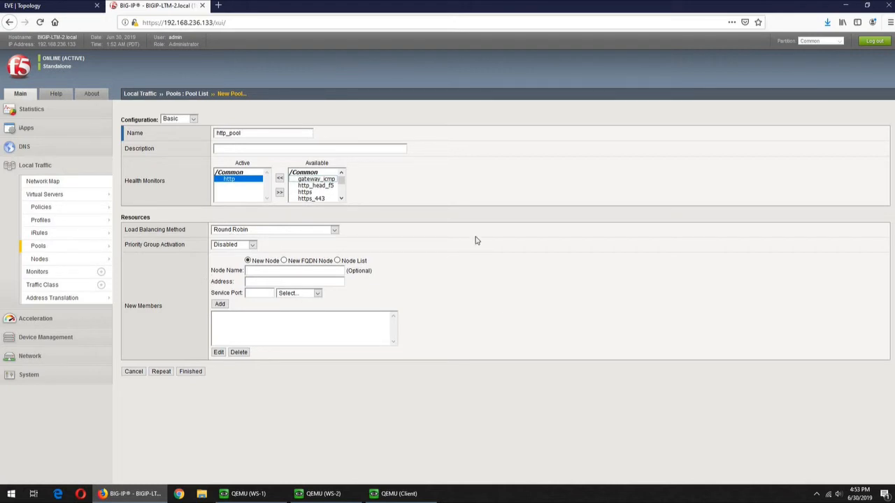
- Add WS-1 and WS-2 as http_pool members on port 80 (HTTP) and finish the pool
click(337, 260)
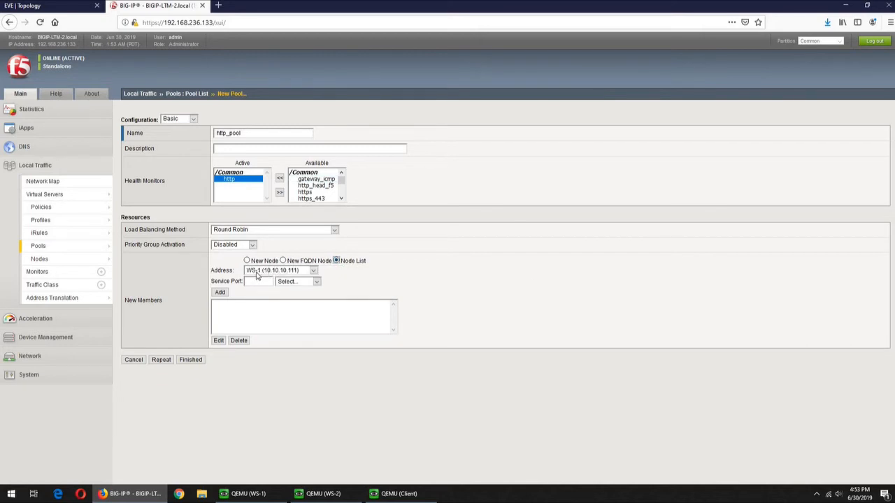
click(317, 281)
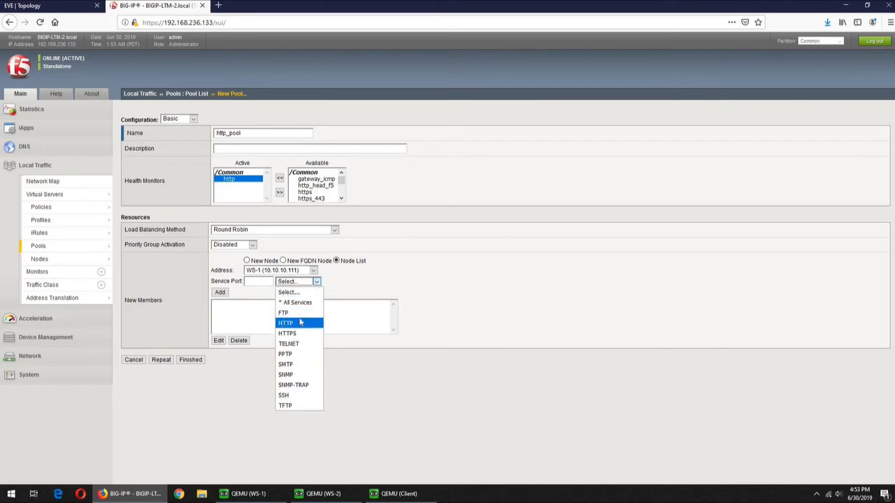
click(300, 322)
click(220, 293)
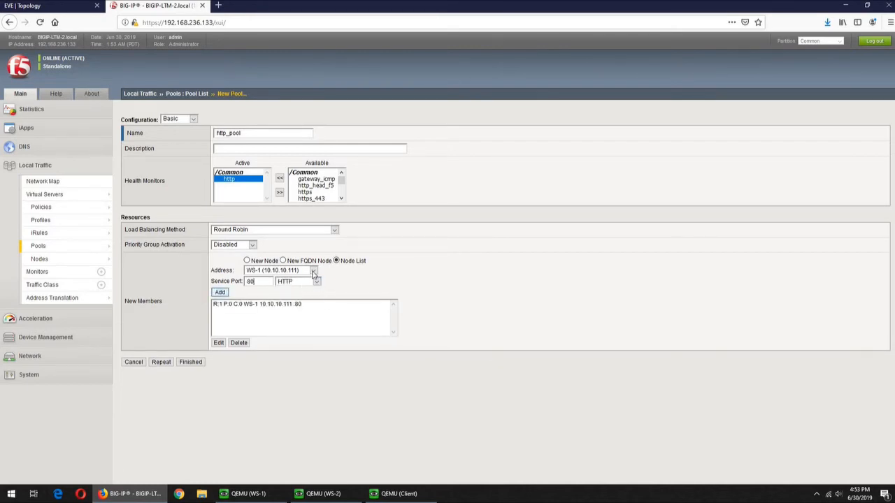
click(314, 271)
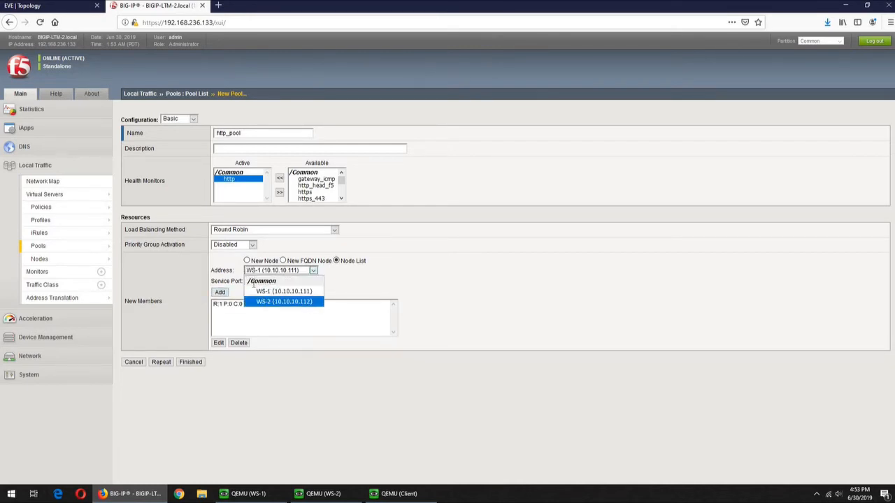
click(294, 301)
click(220, 293)
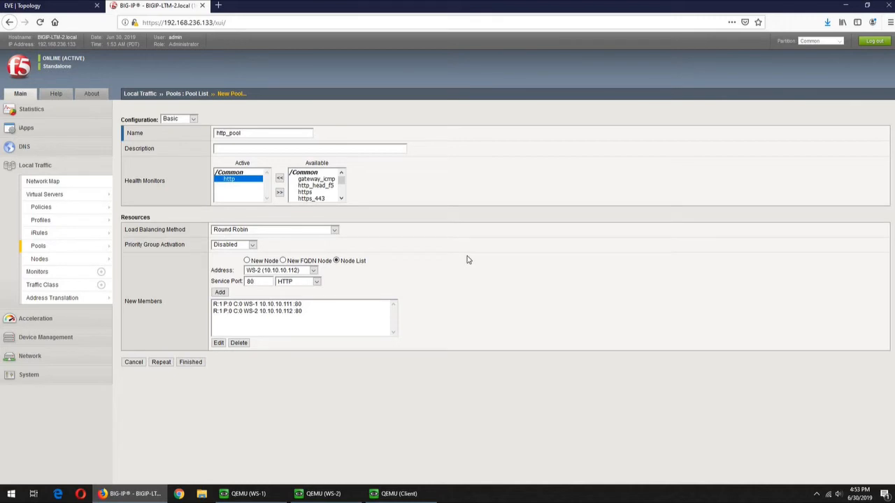
click(198, 364)
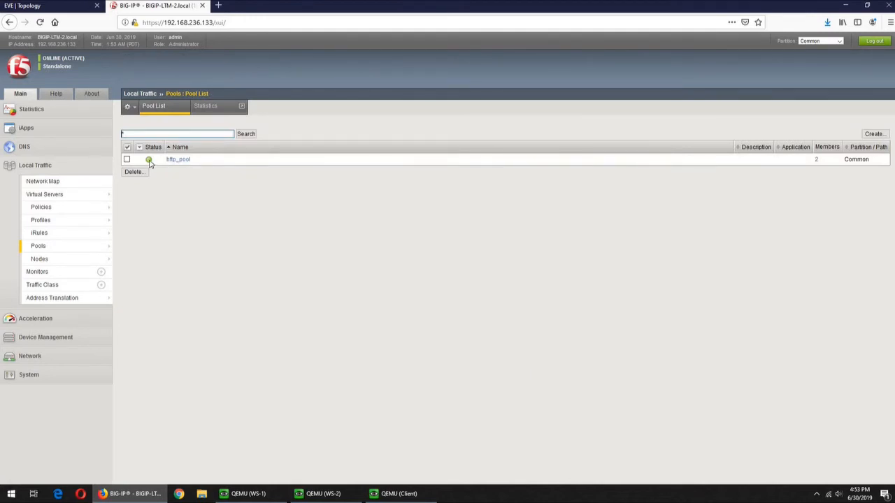
mouse_move(150, 164)
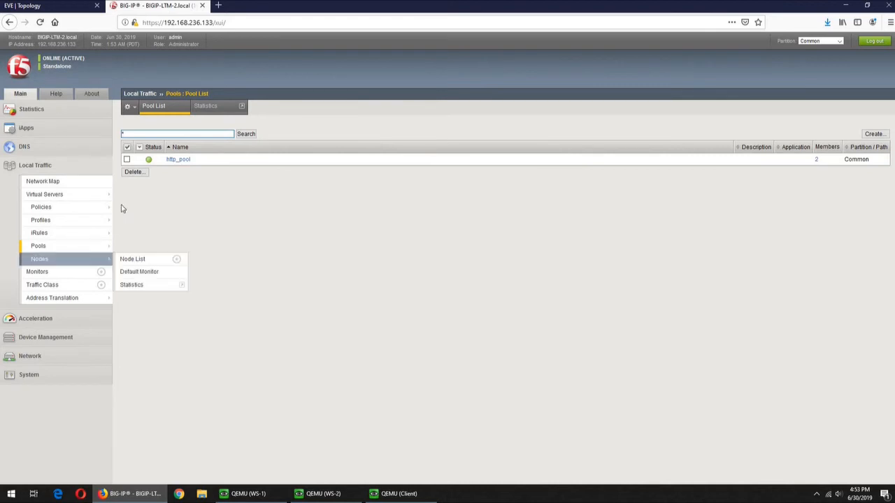
- Start a new virtual server named VS_http with source address 0.0.0.0/0
click(67, 197)
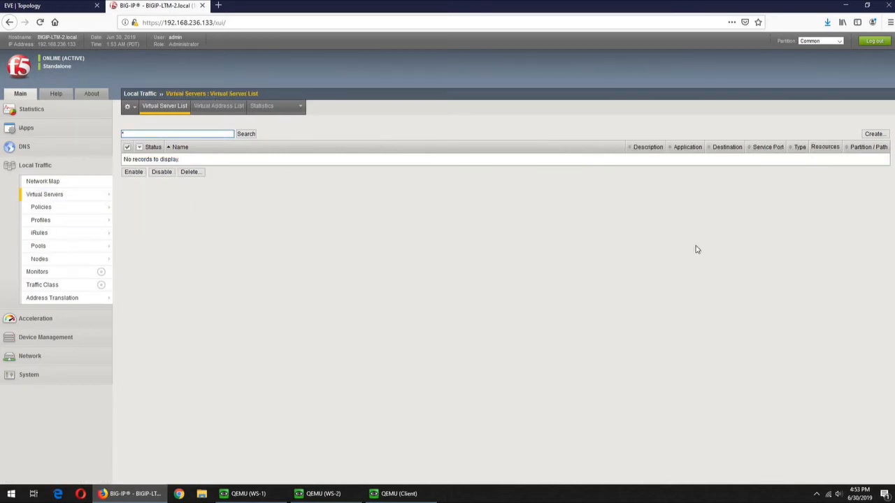
click(873, 134)
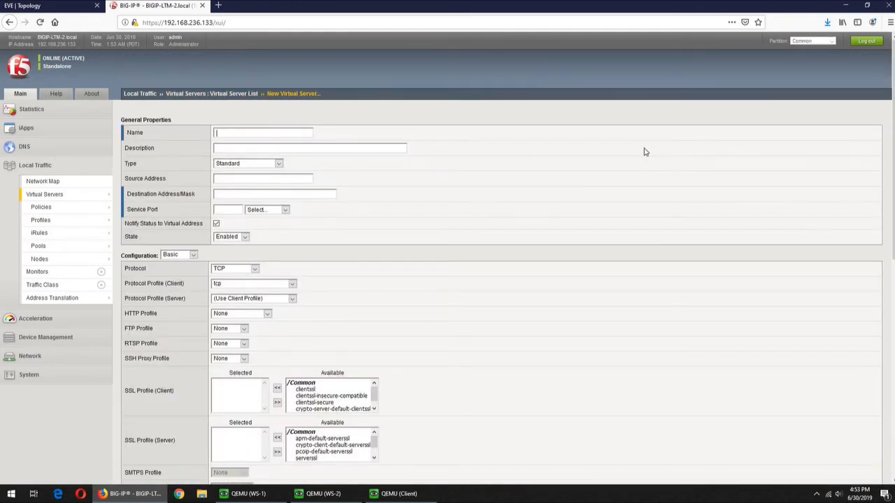
text(VS_)
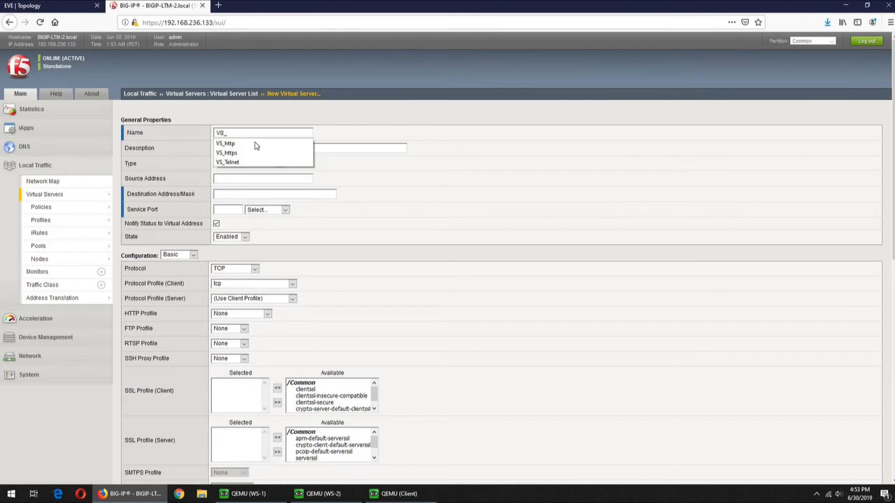
click(241, 143)
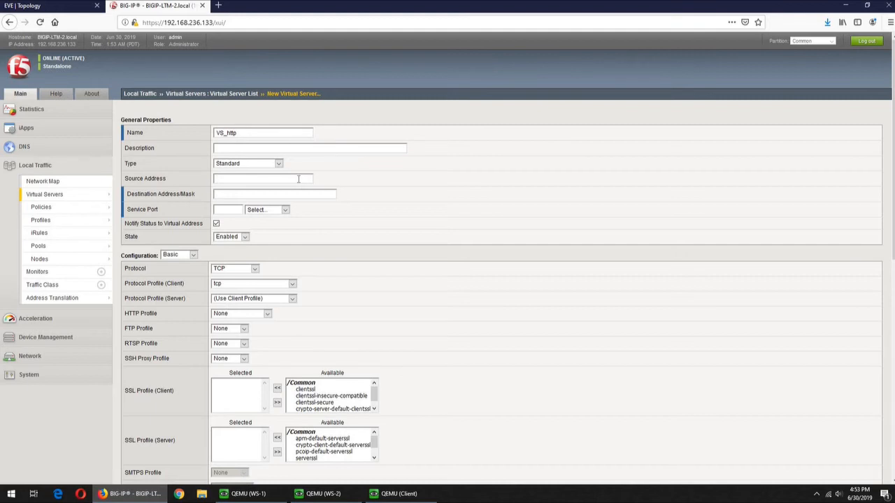
click(298, 179)
text(0.)
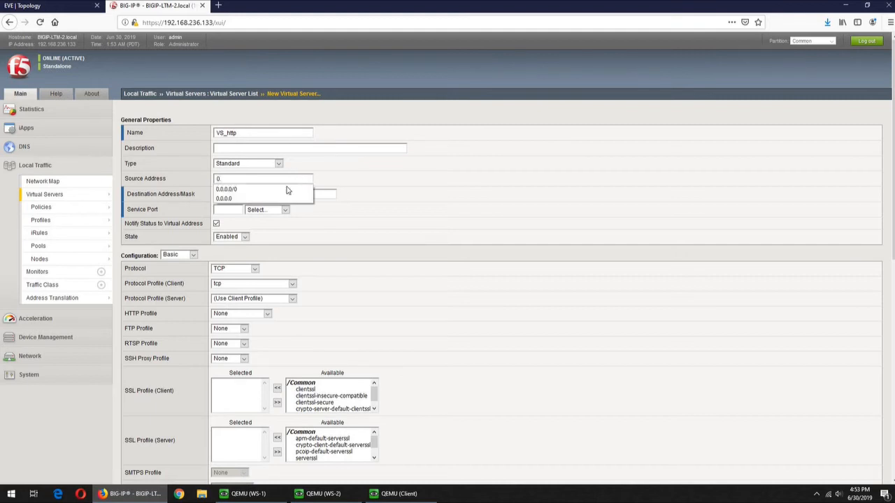
click(304, 190)
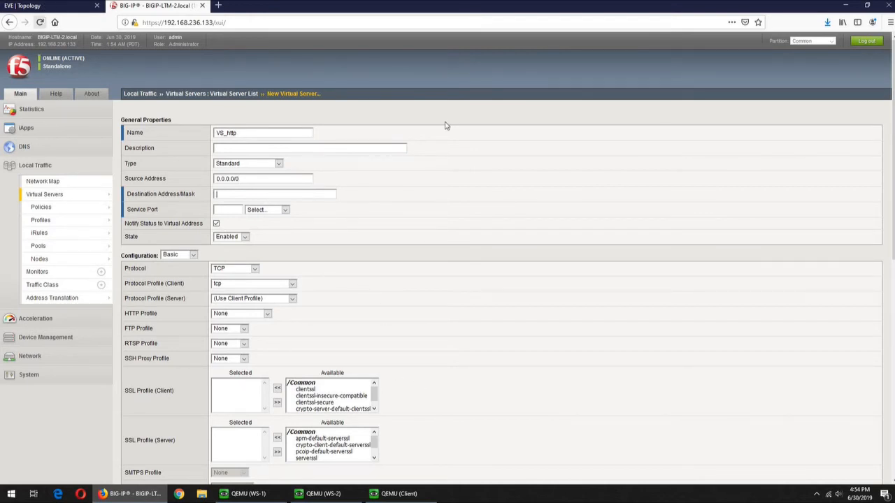
- Set VS_http's destination address to 10.10.10.222 and service port to HTTP (80)
click(43, 6)
click(154, 6)
click(228, 196)
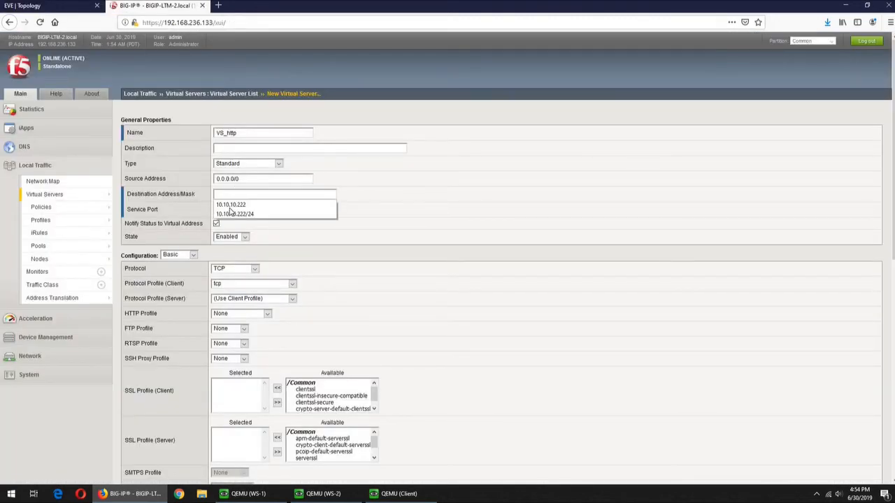
key(Down)
key(Return)
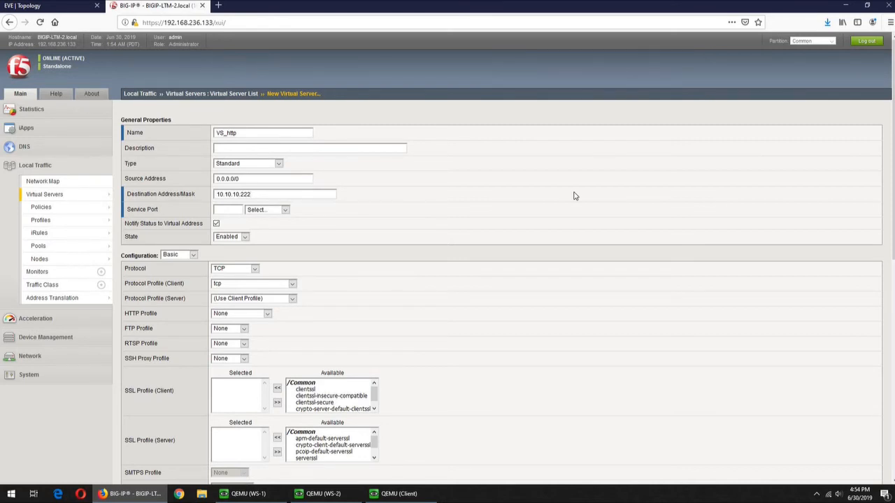
click(285, 210)
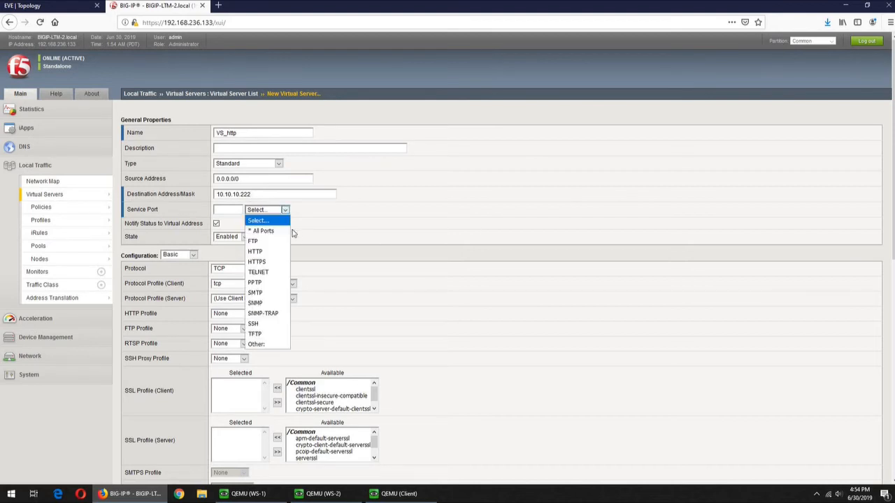
key(Return)
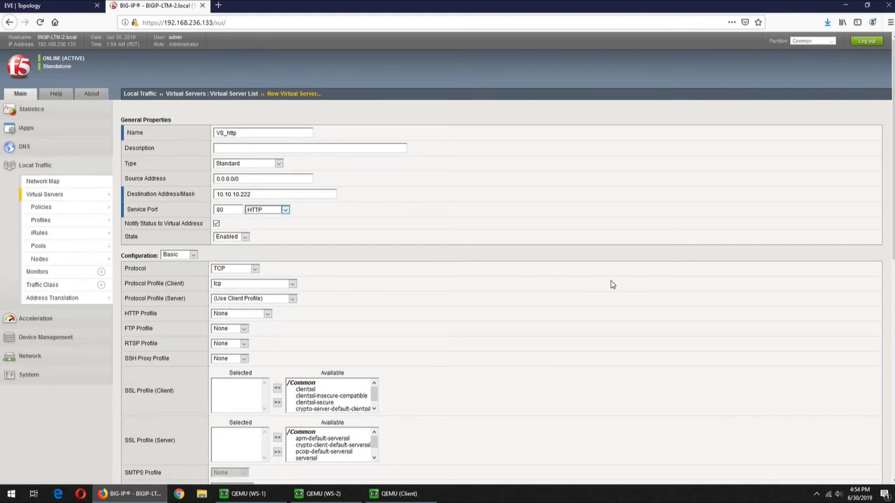
scroll(622, 283, down, 3)
scroll(626, 280, down, 2)
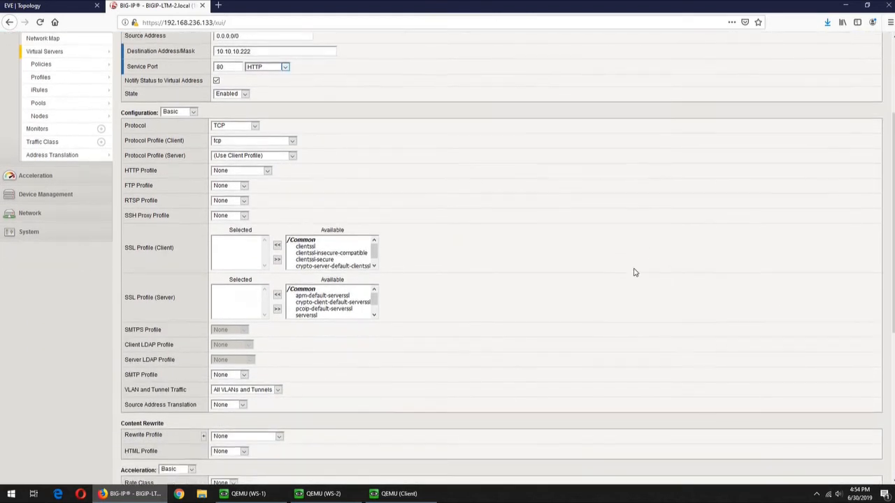
- Choose the http HTTP Profile and Auto Map source address translation for VS_http
click(268, 172)
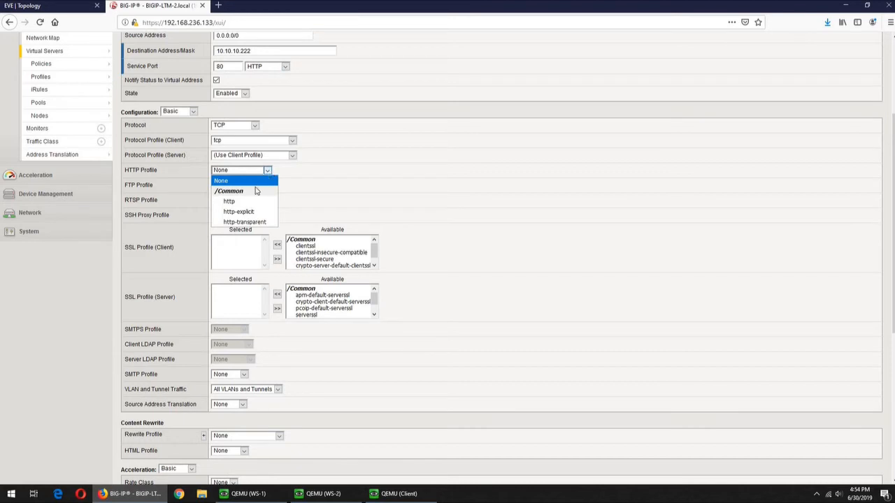
click(237, 203)
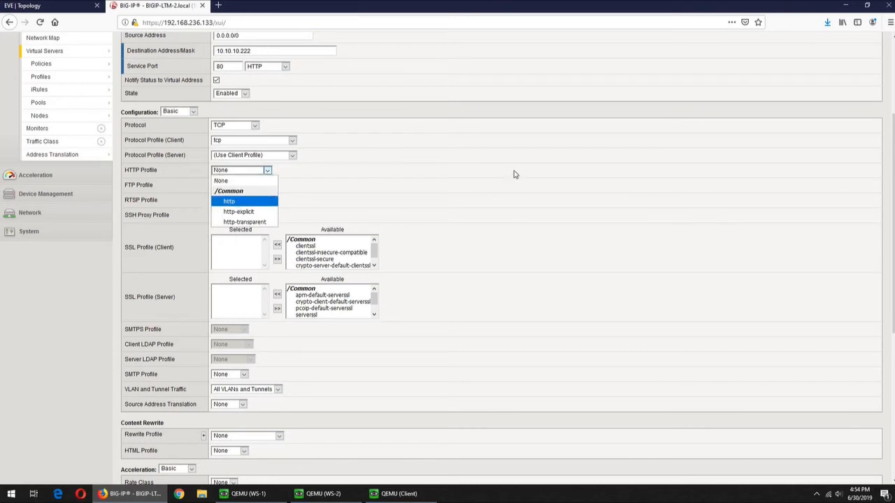
scroll(525, 228, down, 3)
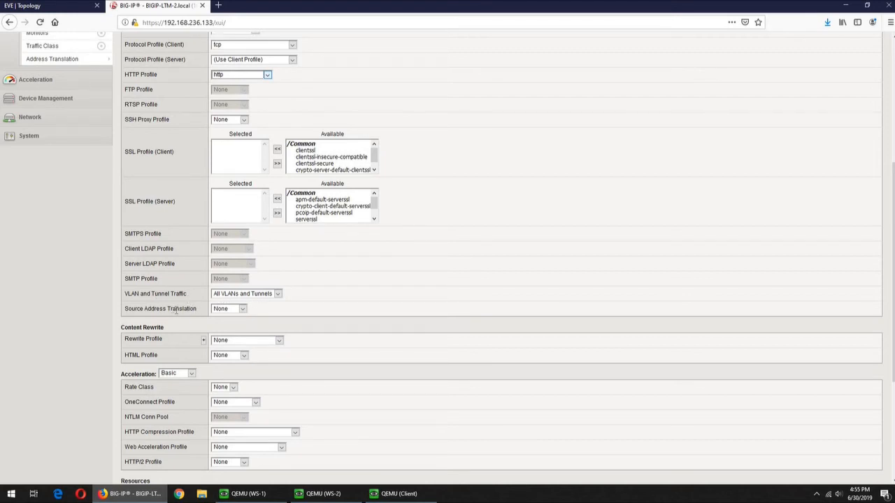
click(243, 309)
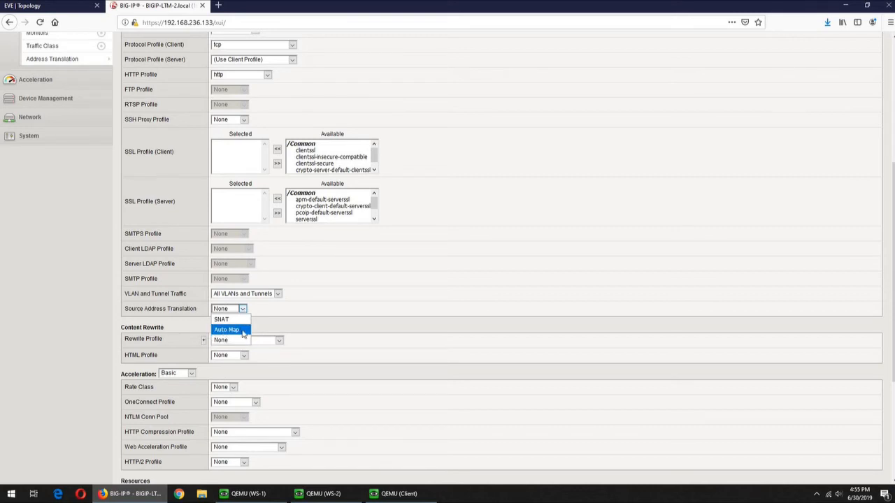
click(364, 323)
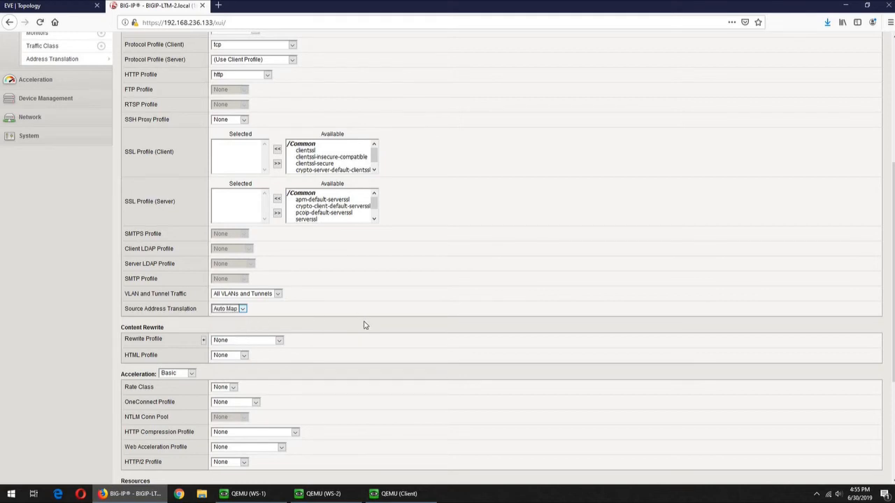
scroll(364, 325, down, 5)
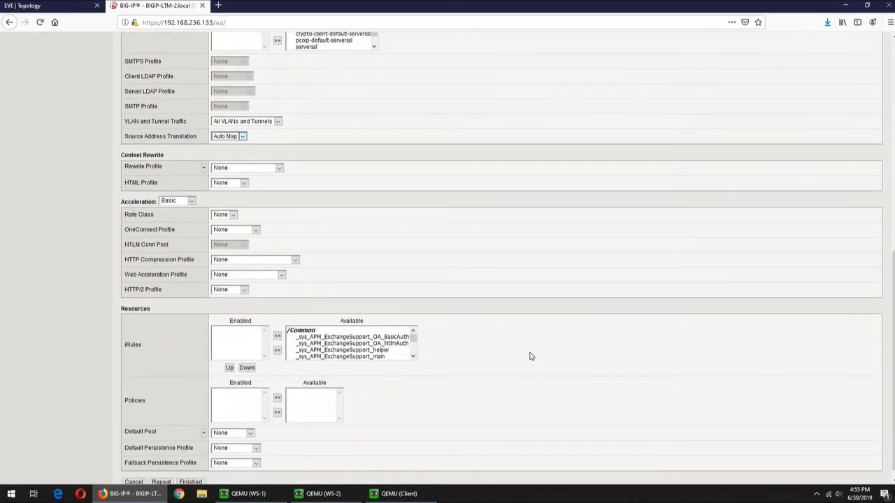
scroll(530, 357, down, 1)
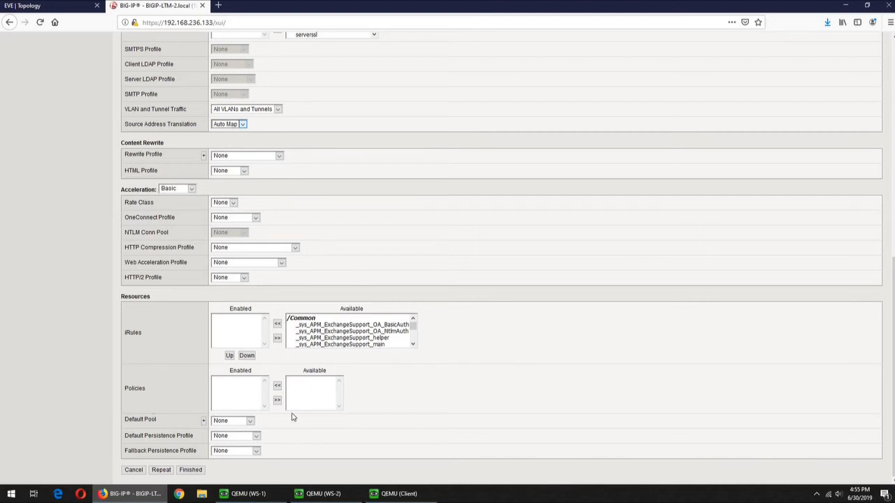
- Select http_pool as VS_http's default pool and finish creating the virtual server
click(250, 422)
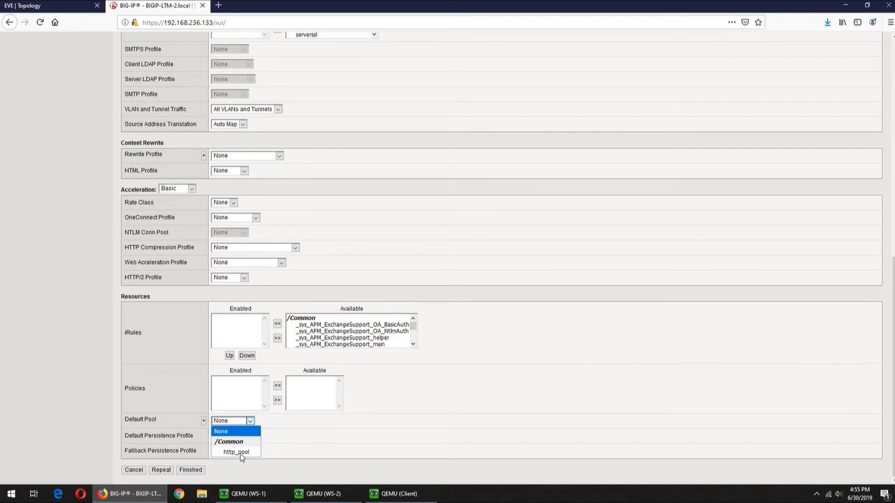
key(Return)
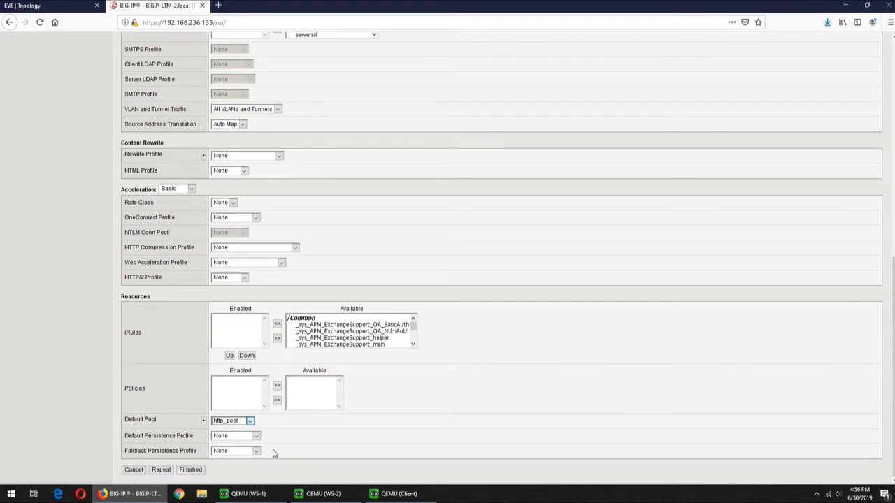
click(192, 470)
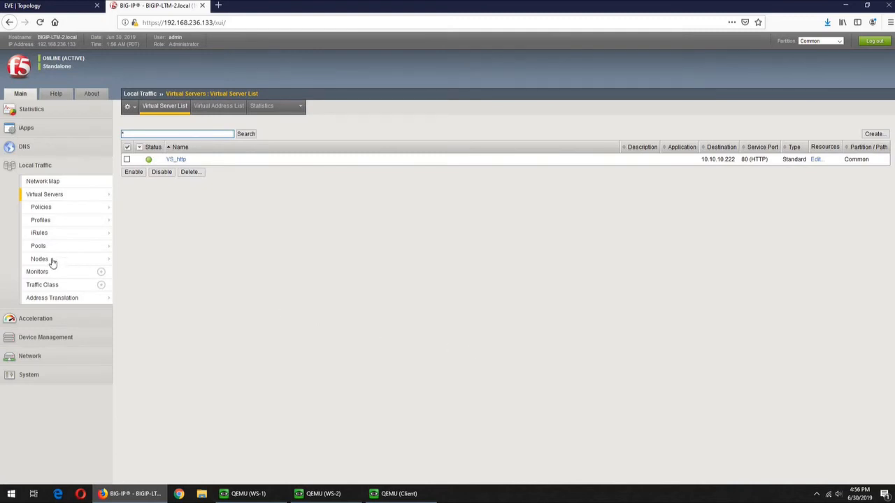
- Check VS_http's Resources show http_pool as default pool, then go to the EVE topology page
mouse_move(53, 262)
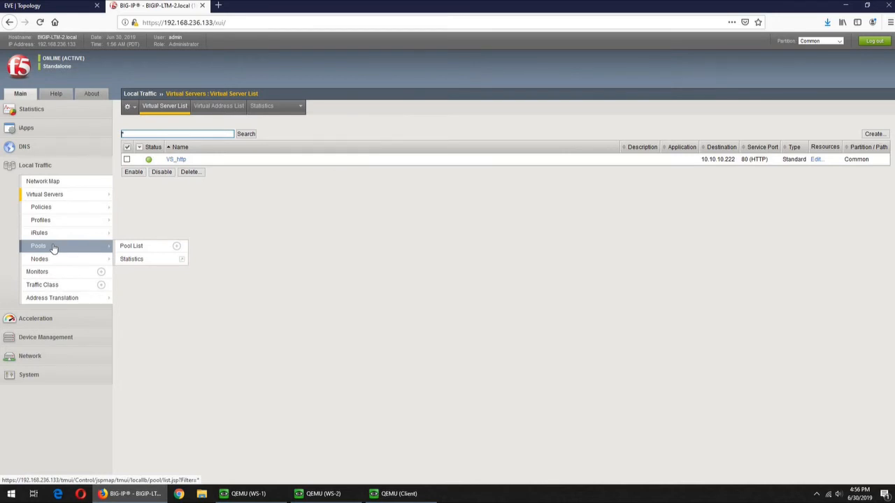
mouse_move(60, 194)
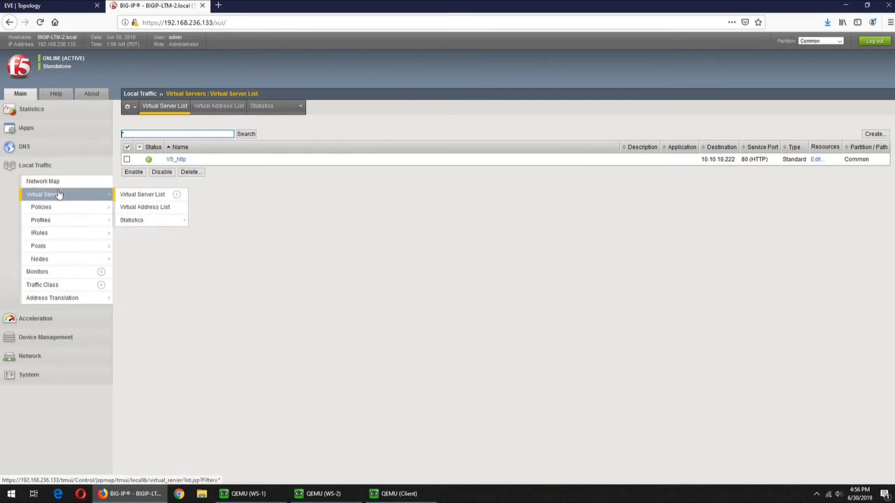
click(180, 160)
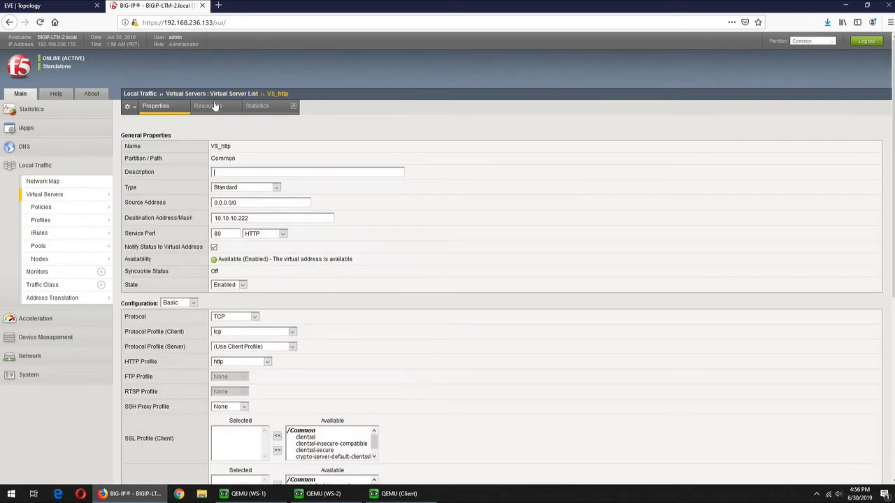
click(208, 106)
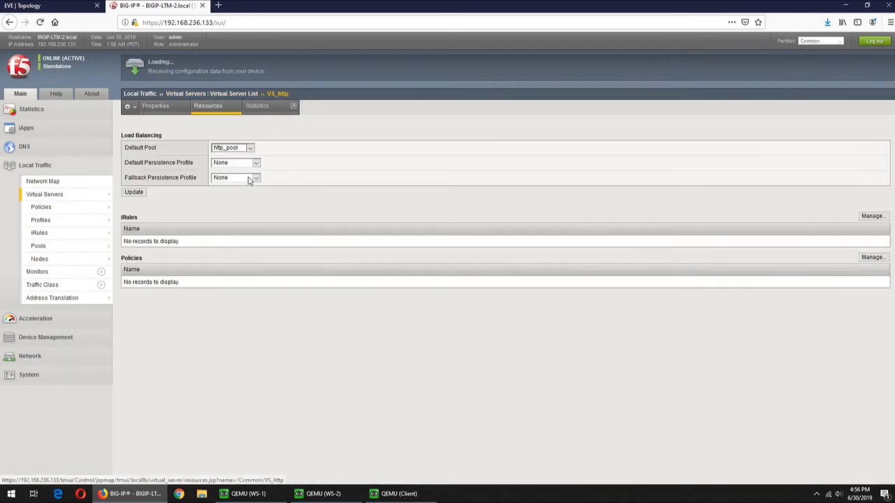
click(54, 196)
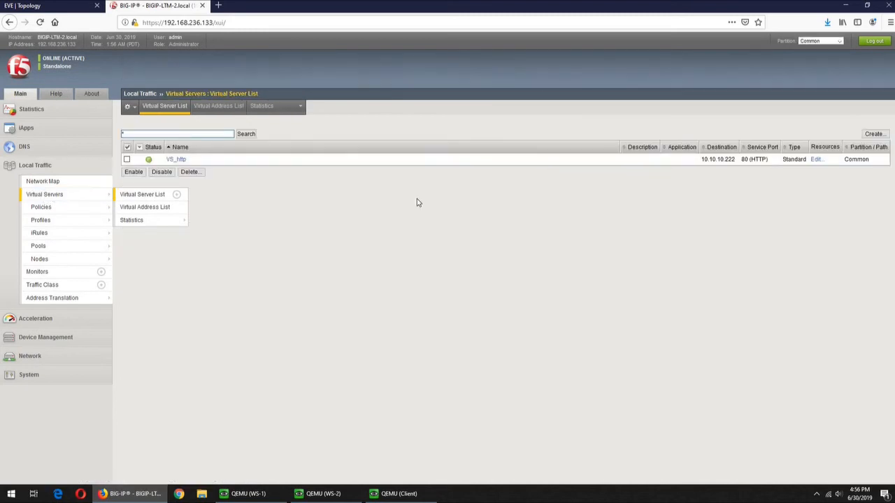
click(49, 7)
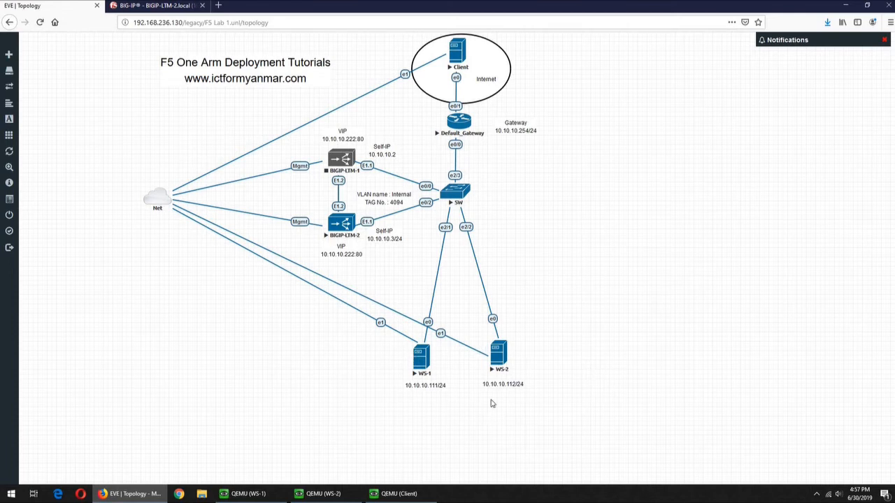
- Unlock the WS-1 VM's desktop with its user password
click(255, 495)
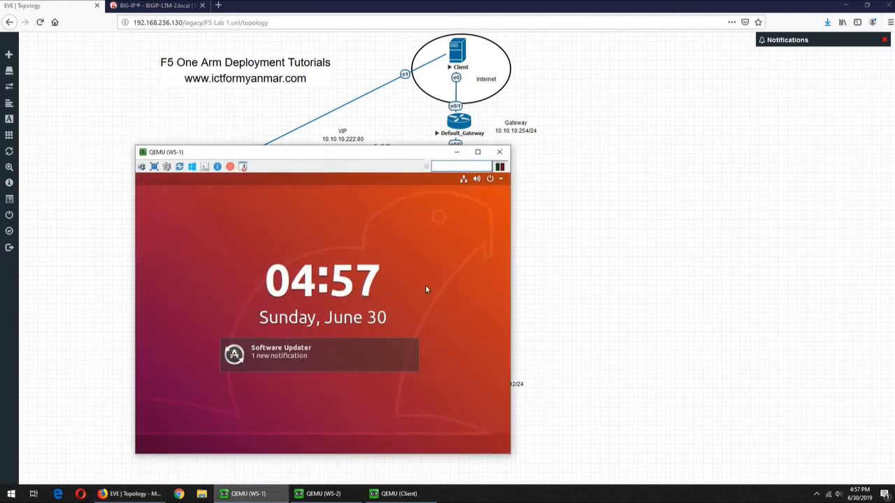
key(Return)
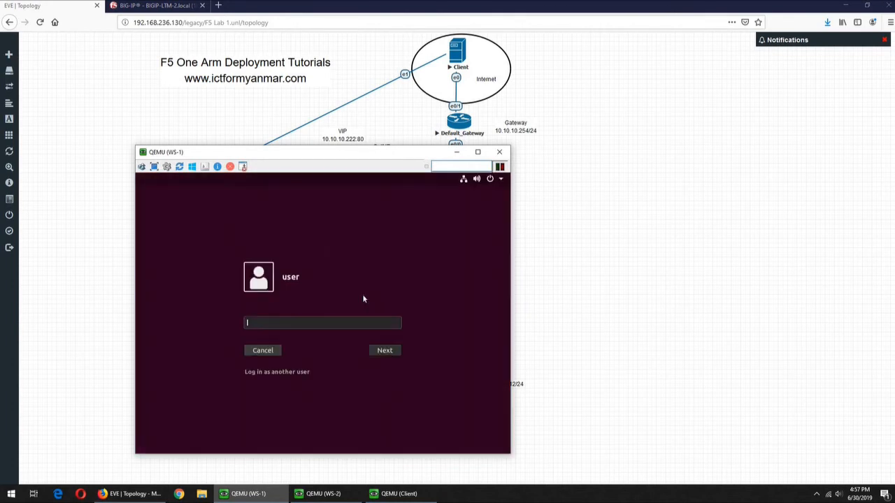
text(●●●●●●●●)
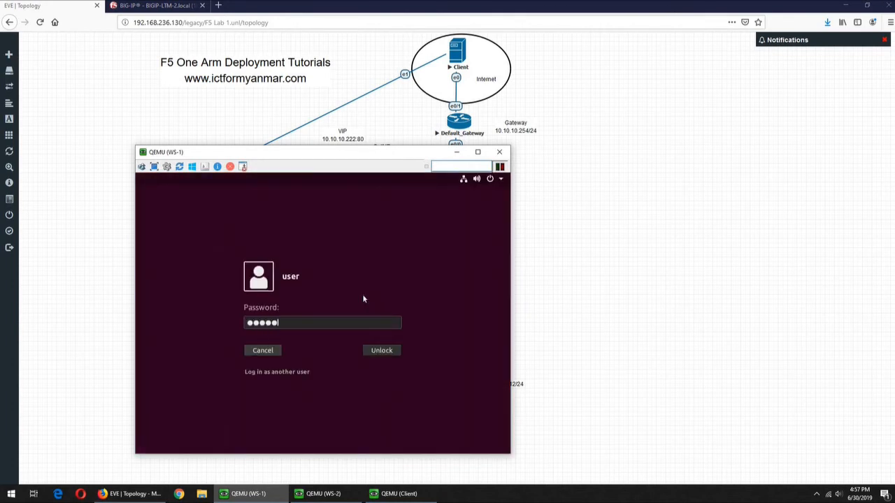
key(Return)
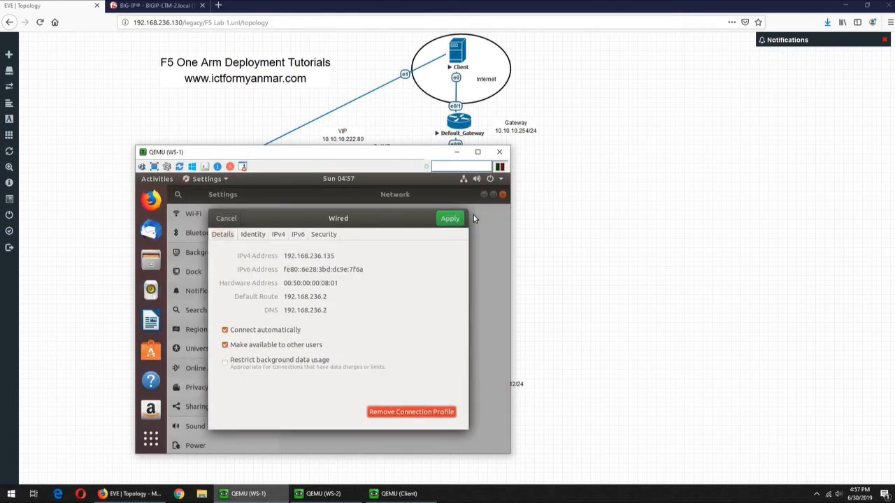
- Close the wired connection details and launch Terminal from the applications list
click(223, 219)
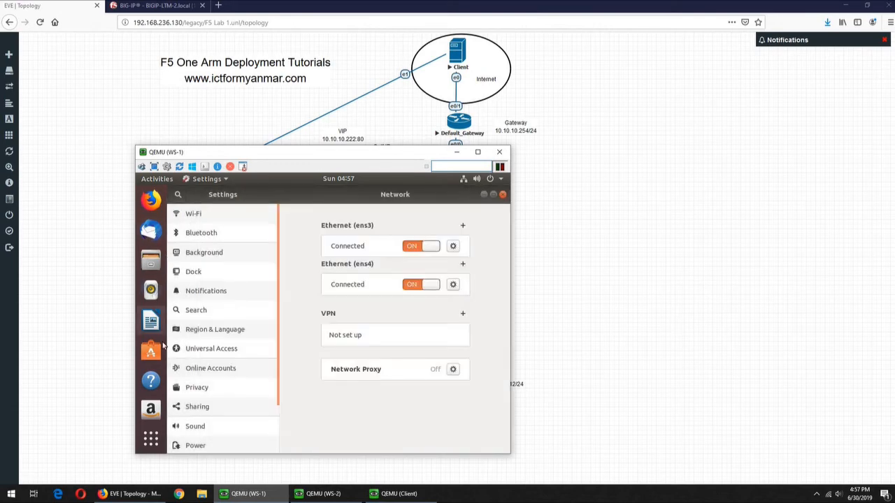
click(150, 438)
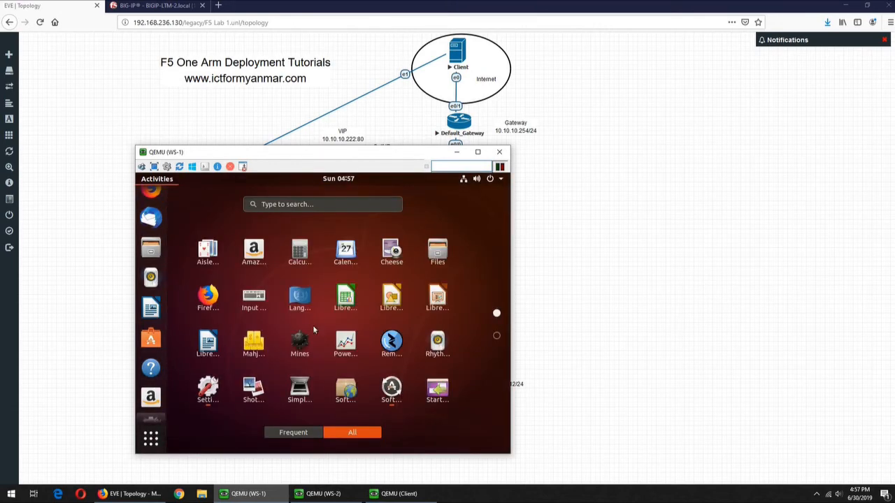
scroll(313, 325, down, 1)
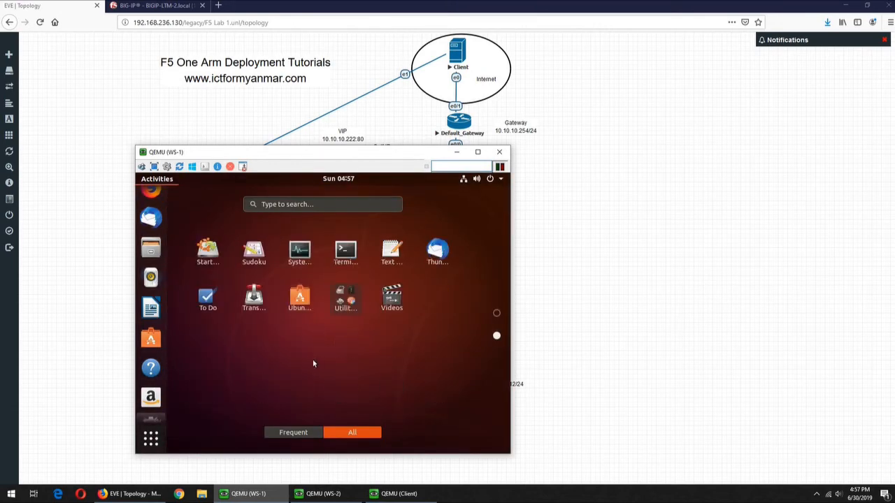
click(344, 257)
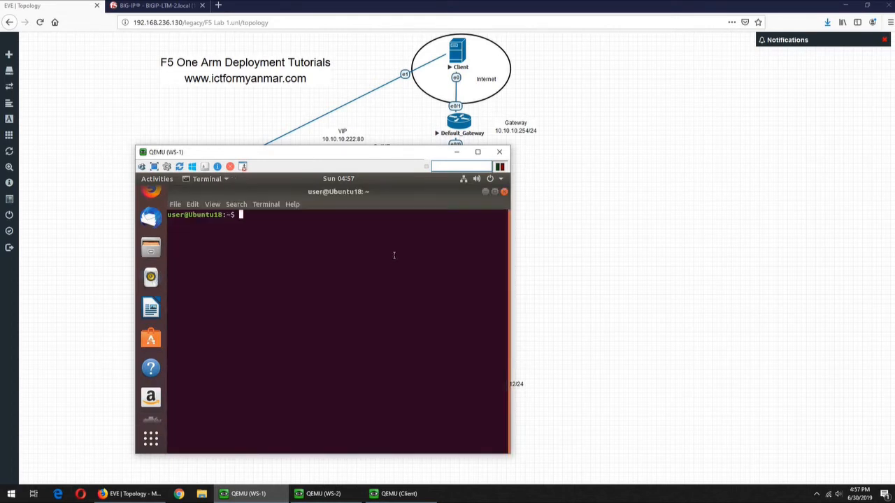
- In /var/www/html, list the files and print home.html showing Web Server 1
text(cd /var/www/html)
key(Return)
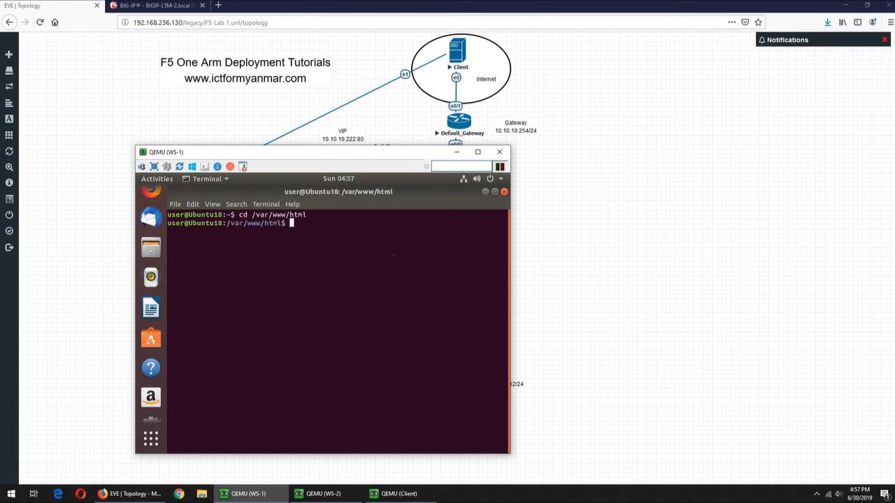
text(ls)
key(Return)
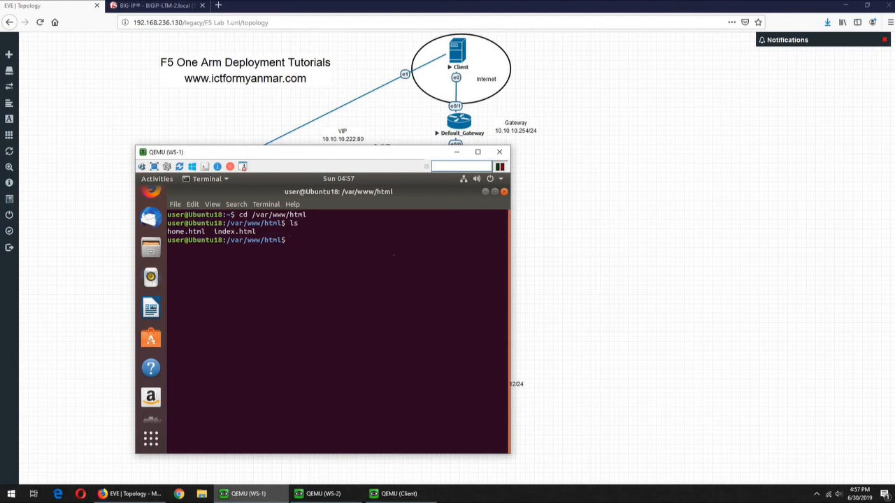
text(cat home.hmtl)
key(Return)
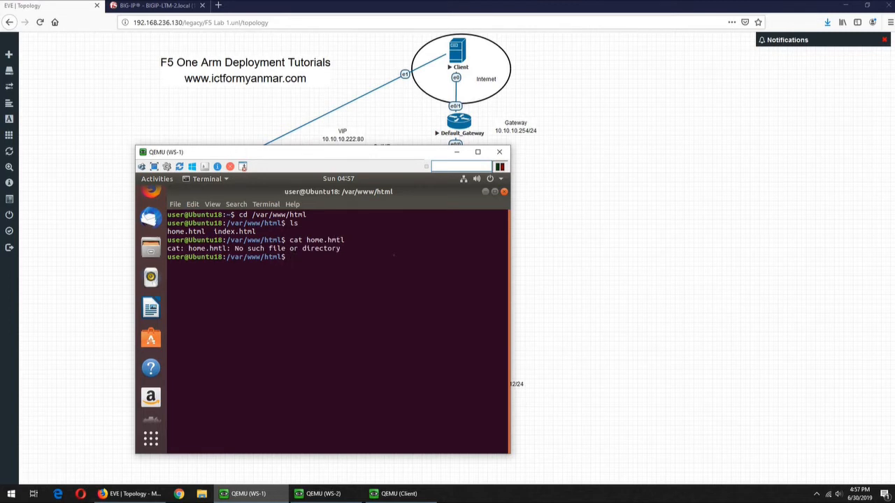
text(nano h)
text(ome.htm)
key(BackSpace)
key(BackSpace)
key(BackSpace)
key(BackSpace)
key(BackSpace)
key(BackSpace)
key(BackSpace)
key(BackSpace)
key(BackSpace)
key(BackSpace)
key(BackSpace)
key(BackSpace)
key(BackSpace)
text(cat home.html)
key(Return)
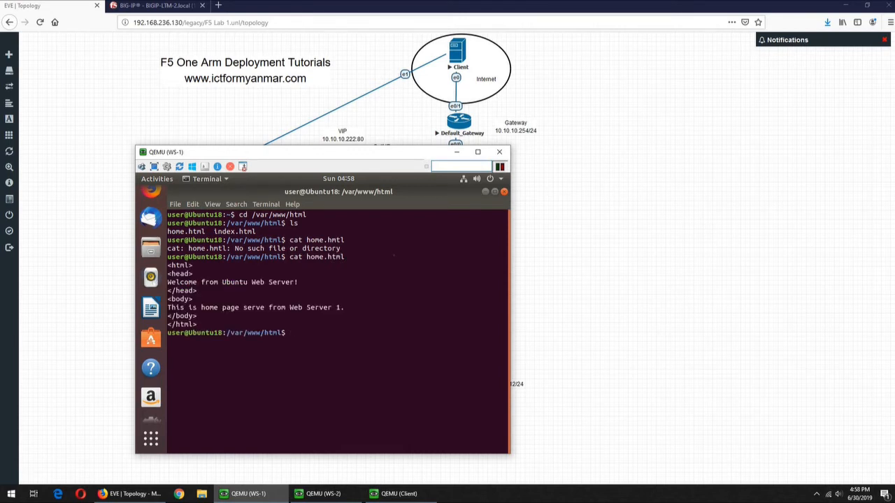
- Show WS-1's network addresses with ifconfig and 'ip address show' (ens3 10.10.10.111/24)
text(ifconfig)
key(Return)
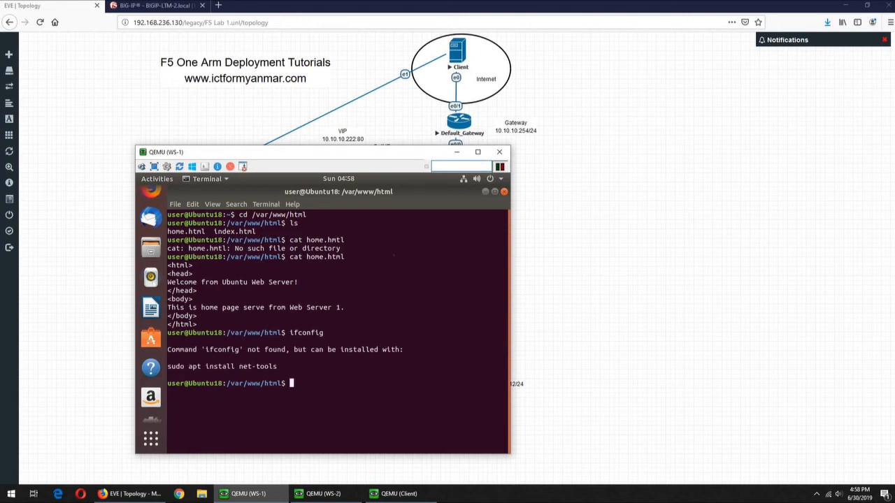
text(if)
key(BackSpace)
key(BackSpace)
text(show)
key(BackSpace)
key(BackSpace)
key(BackSpace)
key(BackSpace)
text(ip address show)
key(Return)
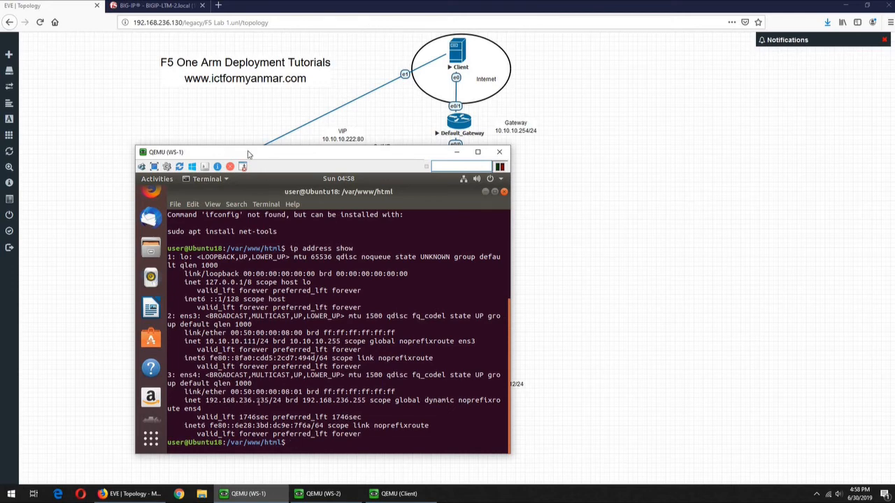
- Load 192.168.236.135/home.html in a new Firefox tab, showing Web Server 1's welcome text
click(219, 6)
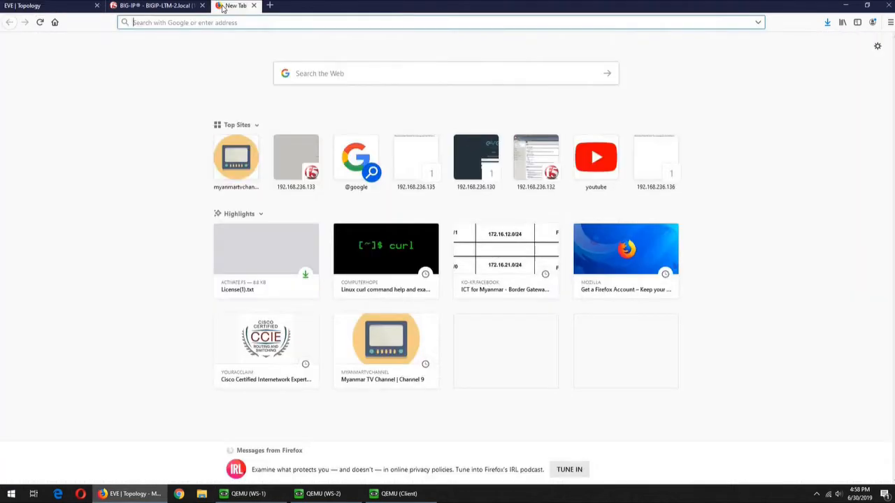
text(192.168.)
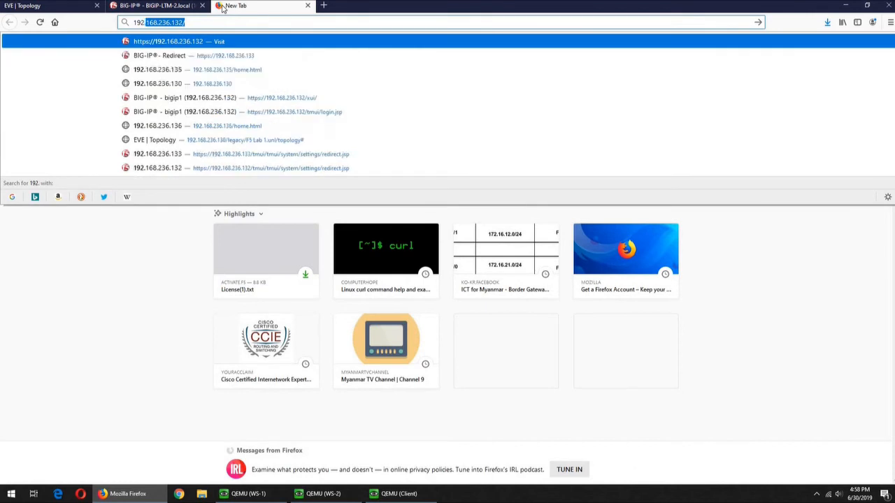
text(236.135)
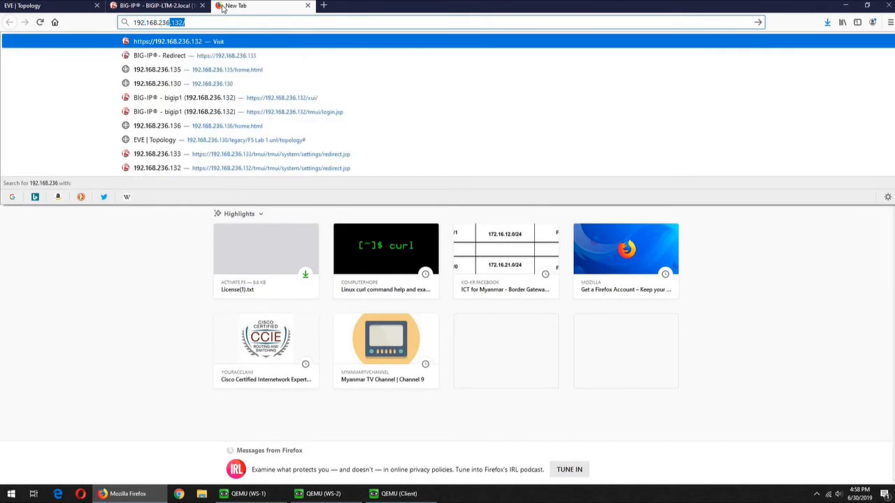
text(/)
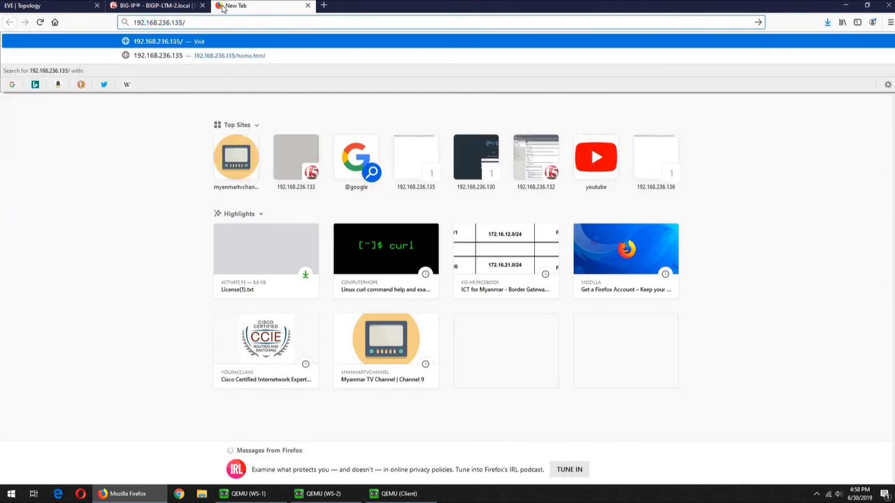
text(home.html)
key(Return)
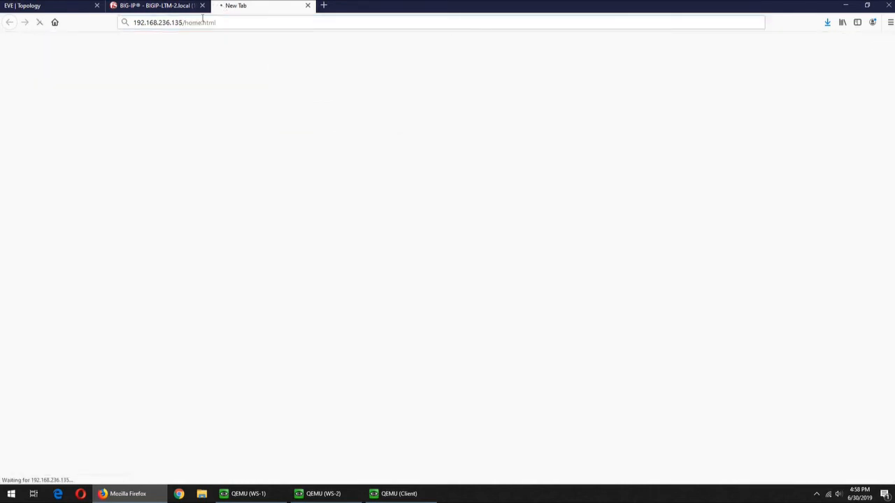
click(325, 493)
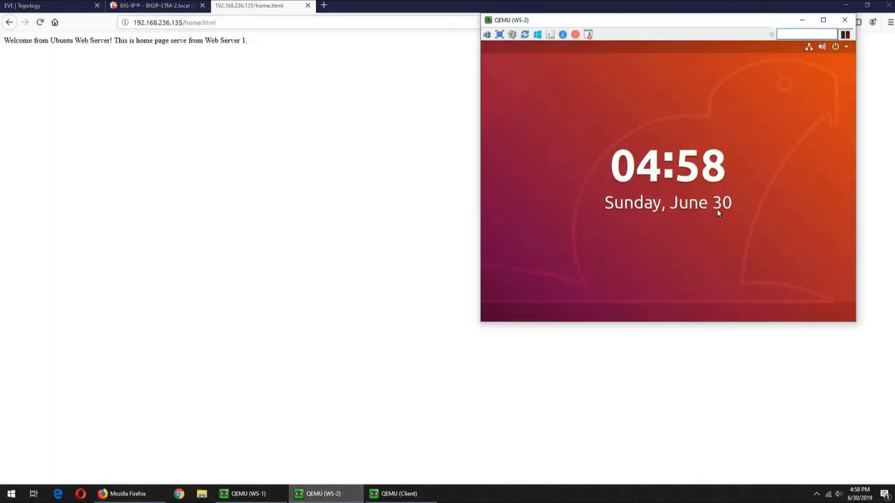
- Unlock the WS-2 VM with its password to view its ip output, then return to Firefox
click(717, 210)
text(*****)
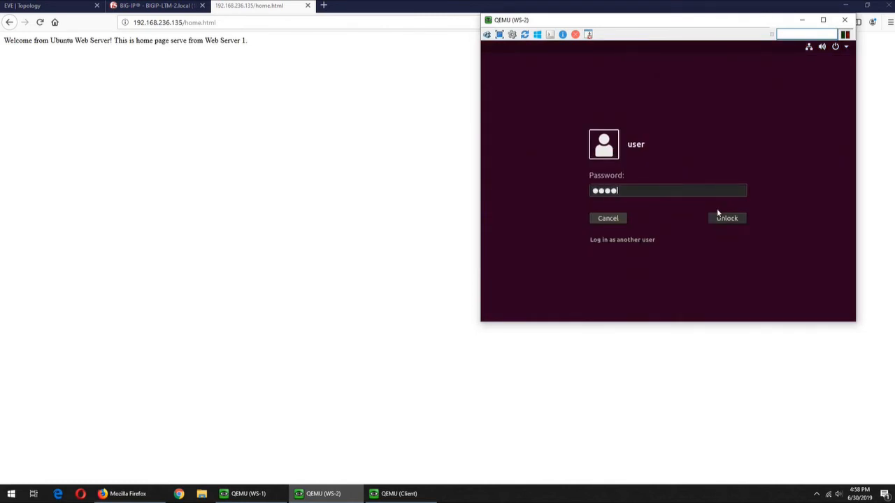
text(**)
key(Return)
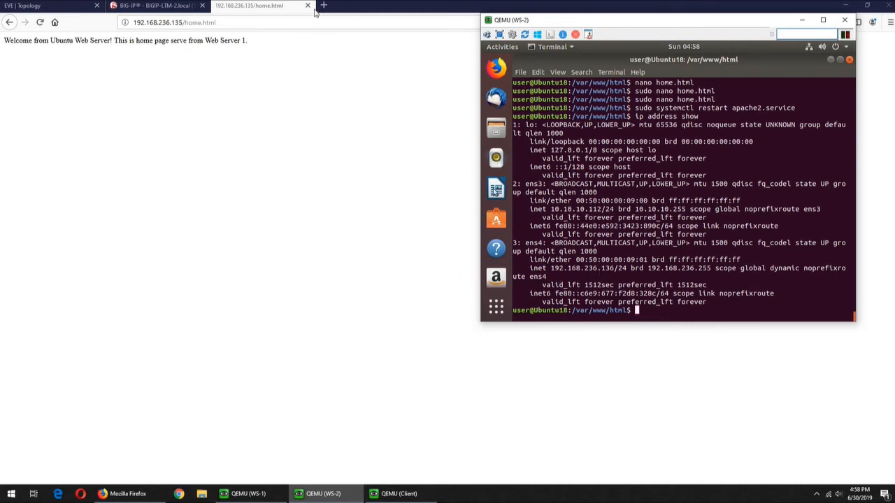
click(229, 24)
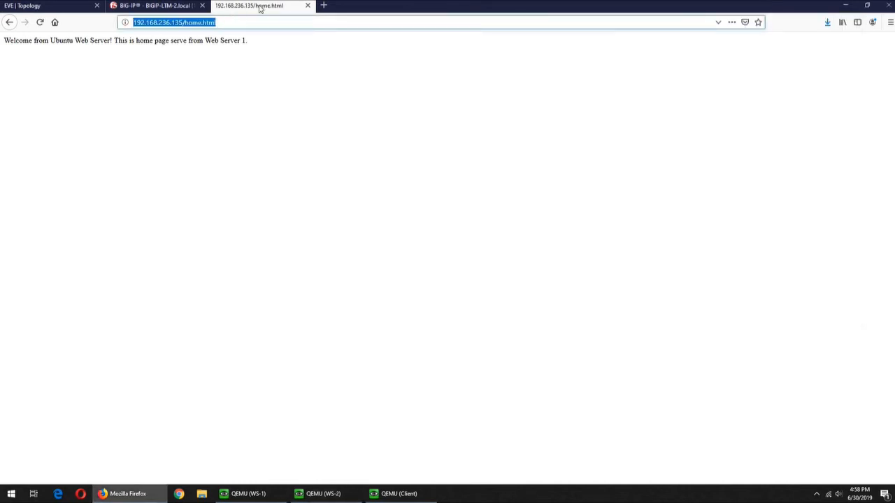
- Load 192.168.236.136/home.html in a new tab by changing 135 to 136 in the pasted address
click(324, 6)
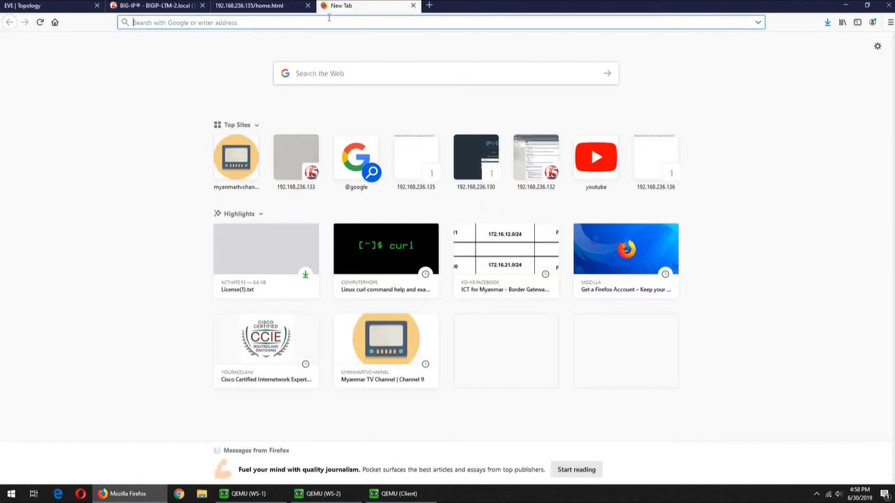
text(http://192.168.236.135/home.html)
key(Escape)
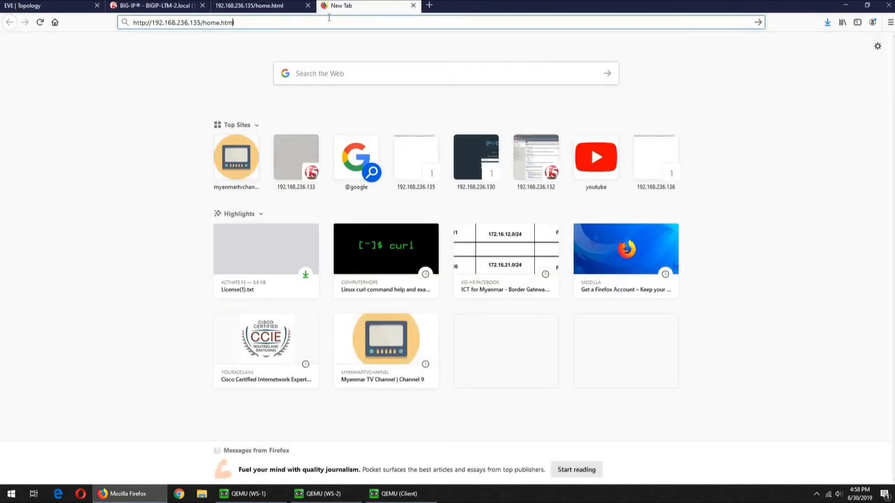
key(BackSpace)
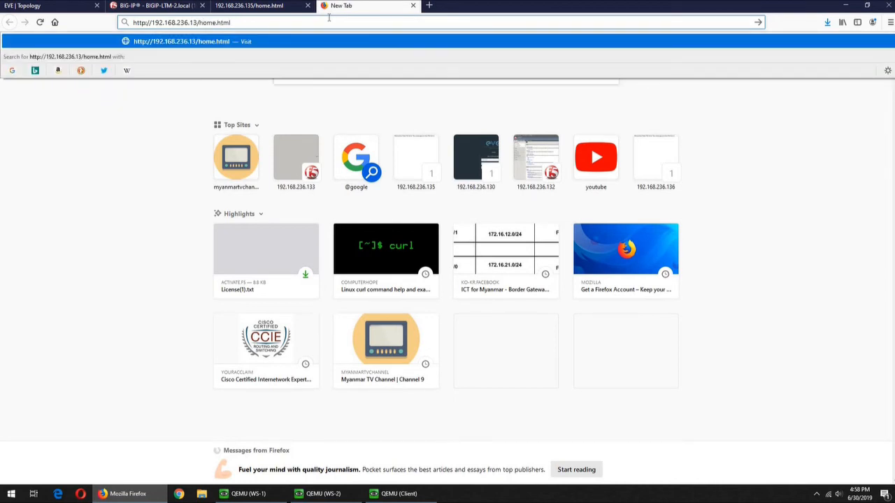
text(6)
key(Return)
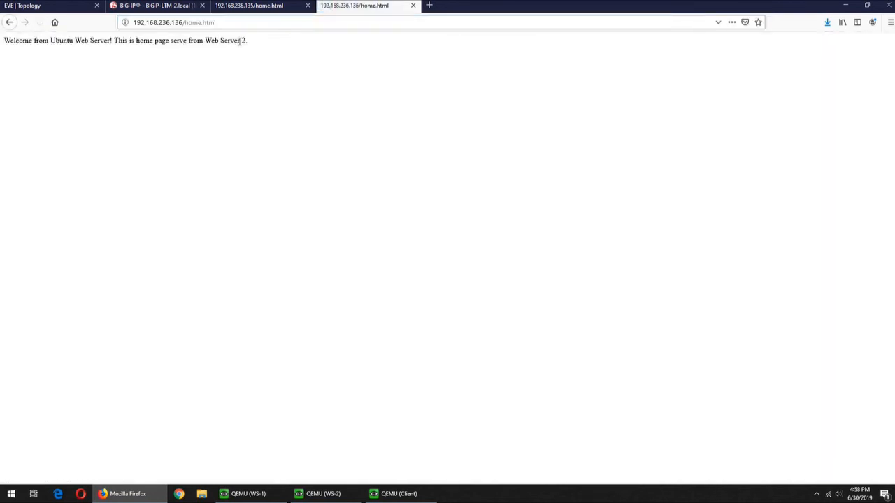
- Compare the Web Server 2 page against the Web Server 1 tab
drag(250, 42, 242, 41)
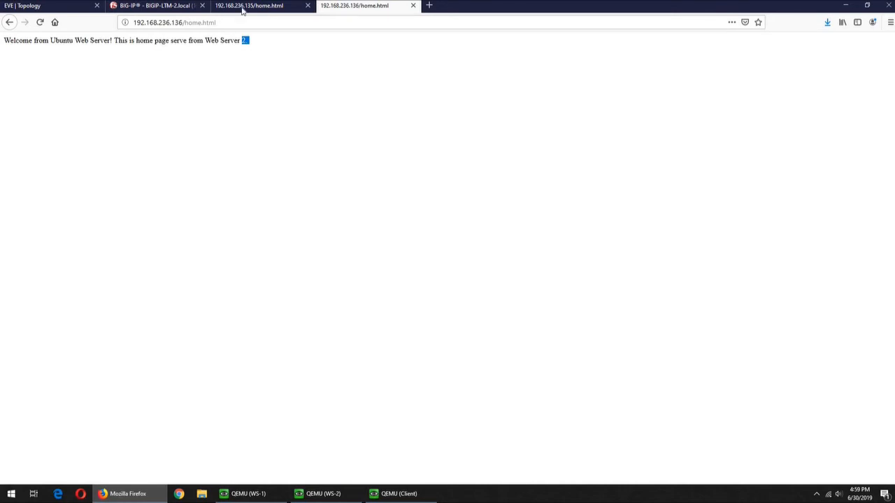
click(243, 9)
click(337, 8)
click(396, 493)
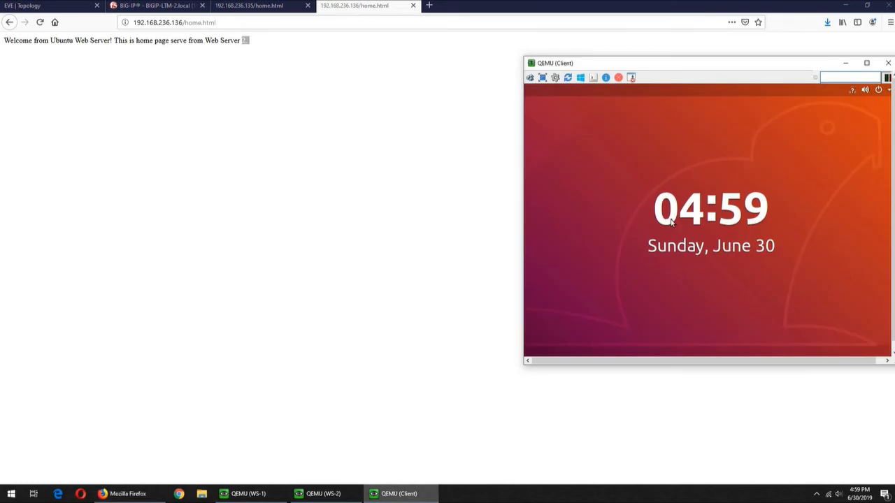
- Unlock the client VM with its password and review the terminal's curl output
click(671, 222)
text(*******)
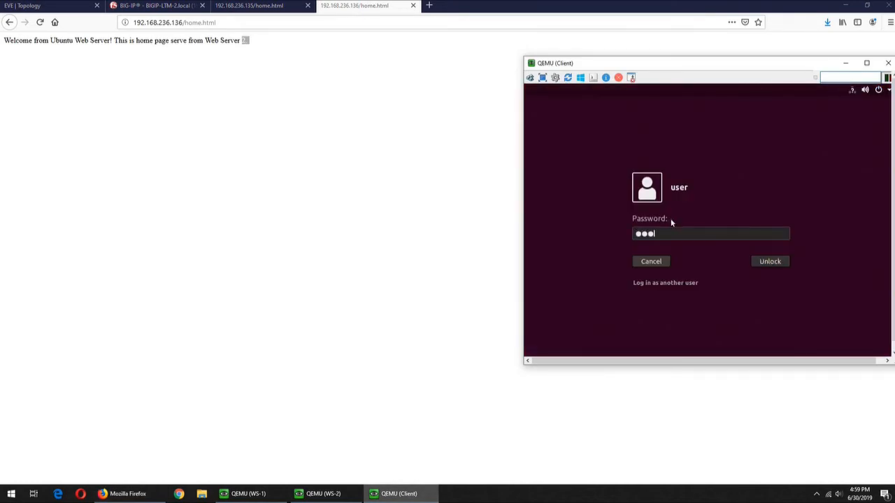
key(Return)
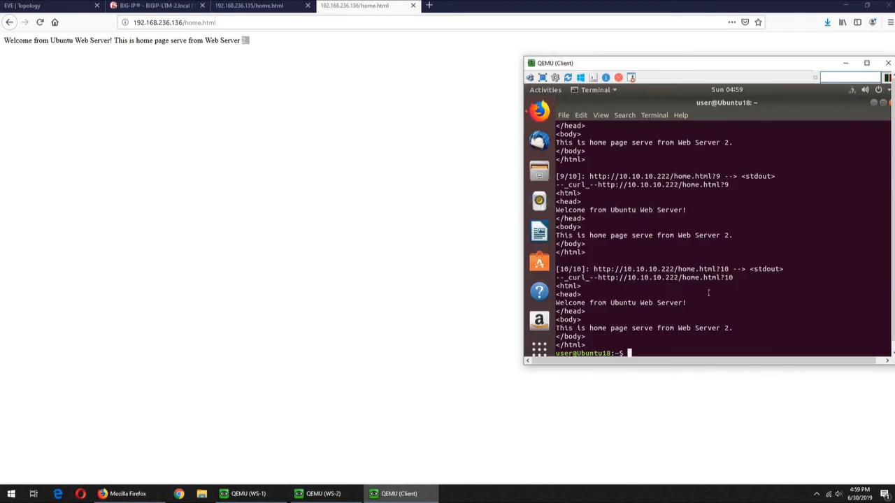
key(Return)
key(Return)
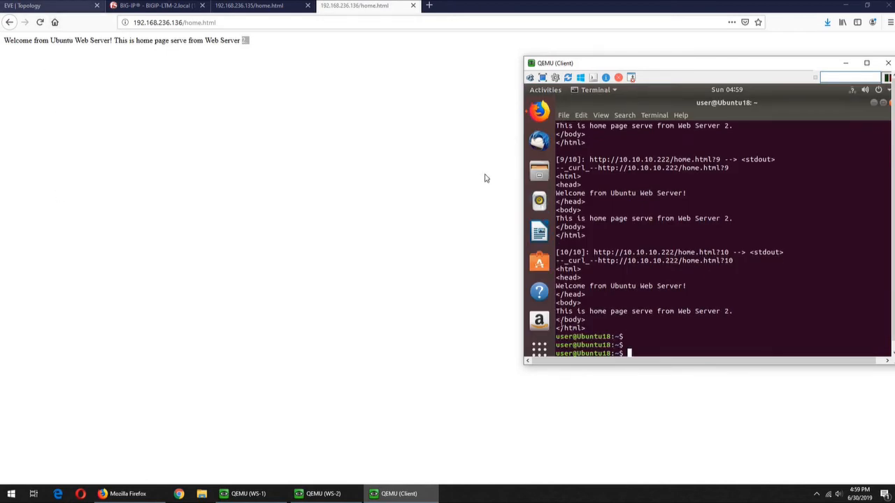
- Close all other tabs in the client's Firefox, leaving only one new empty tab
click(539, 110)
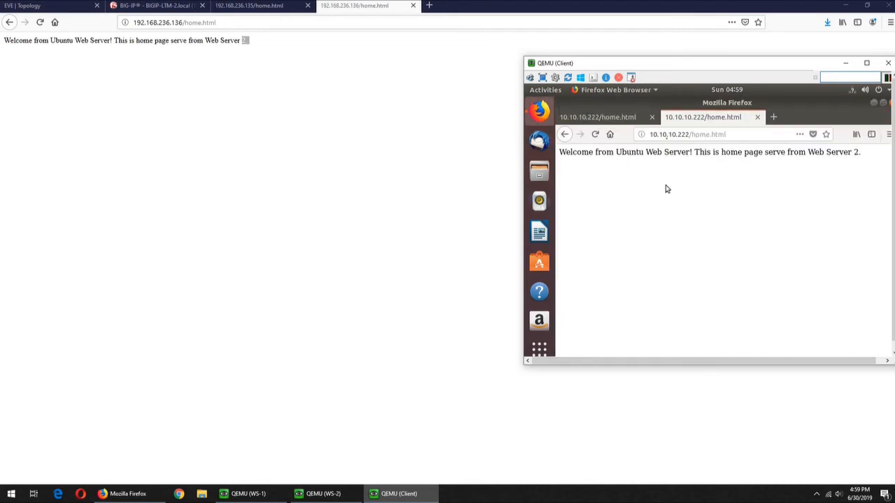
click(741, 132)
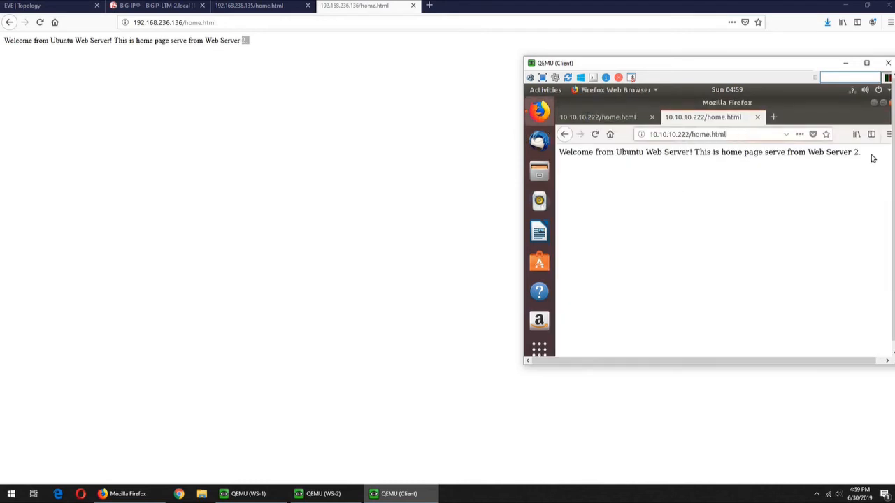
click(773, 116)
right_click(789, 119)
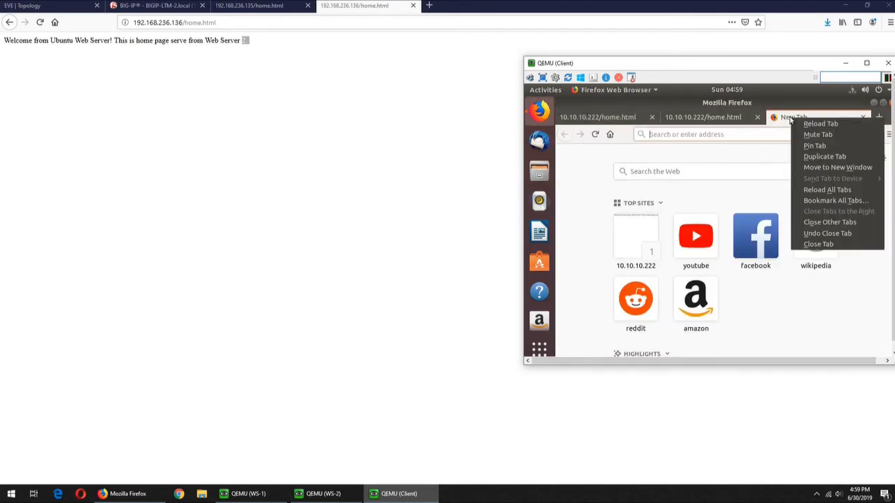
click(823, 222)
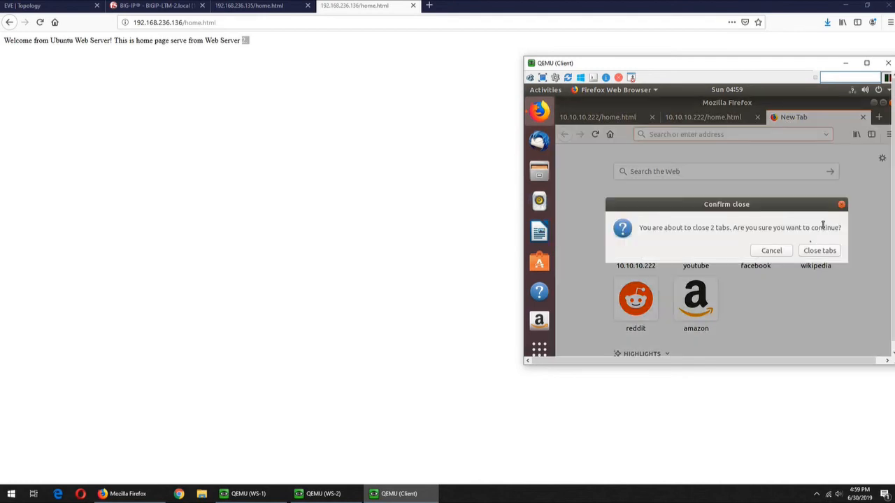
click(144, 5)
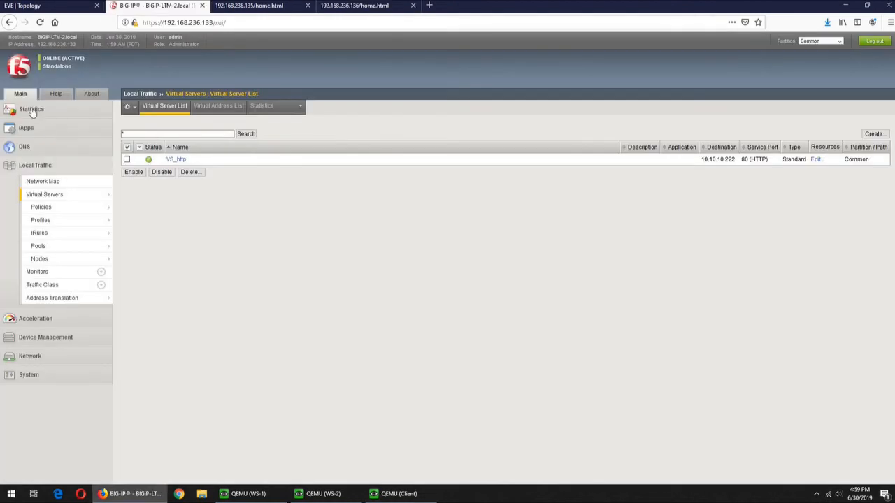
- Show Local Traffic module statistics by Nodes, with WS-1 and WS-2 both at zero
click(31, 110)
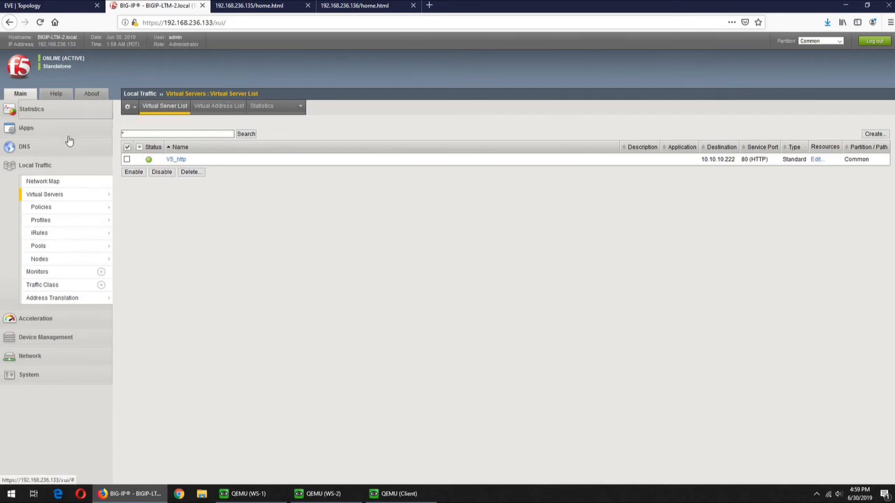
mouse_move(69, 141)
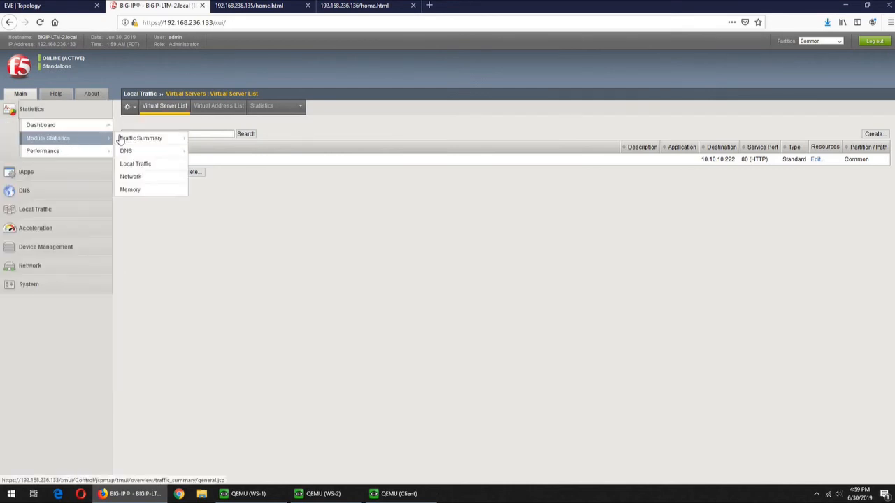
click(142, 166)
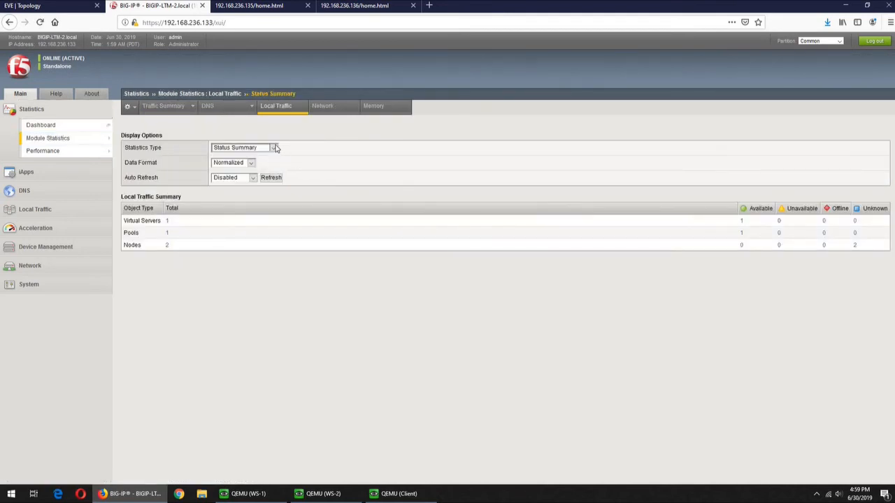
click(275, 148)
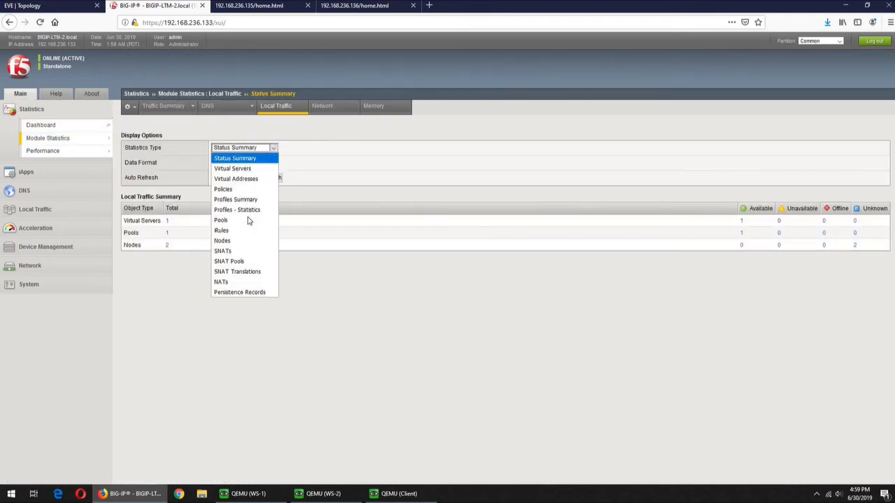
click(222, 241)
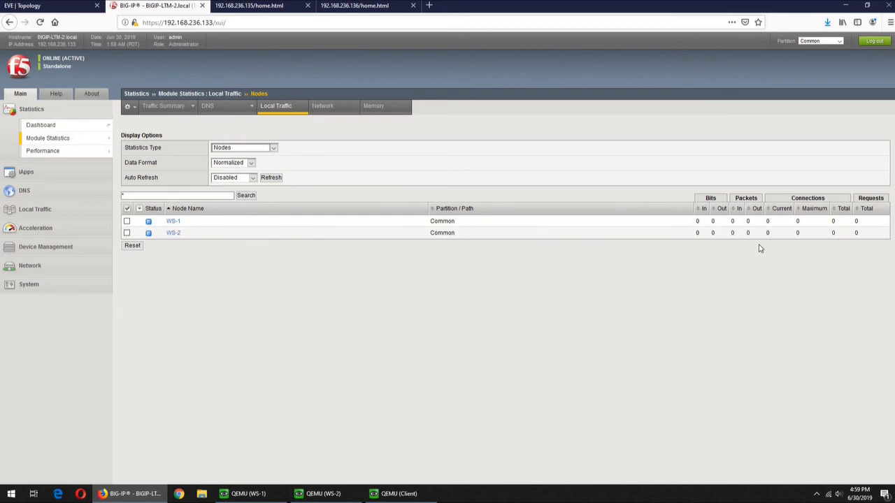
click(394, 494)
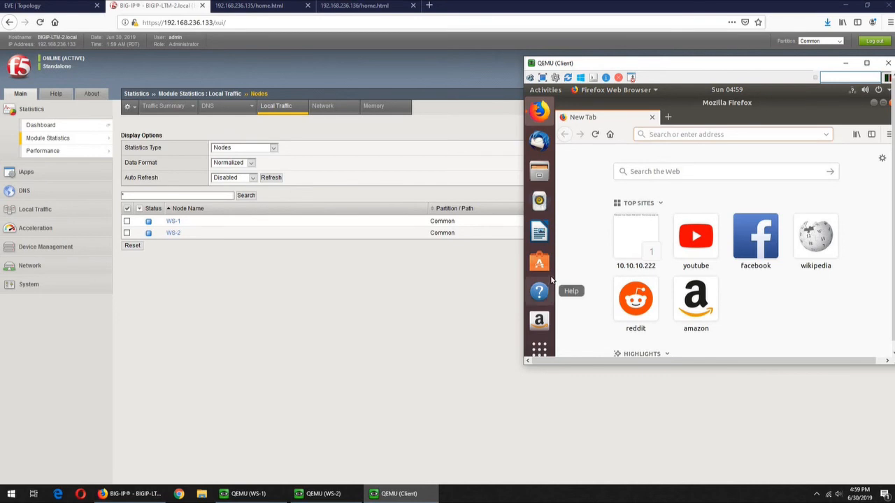
- Bring the client terminal forward with blank prompt lines, then return to the EVE topology tab
scroll(552, 300, down, 1)
click(537, 323)
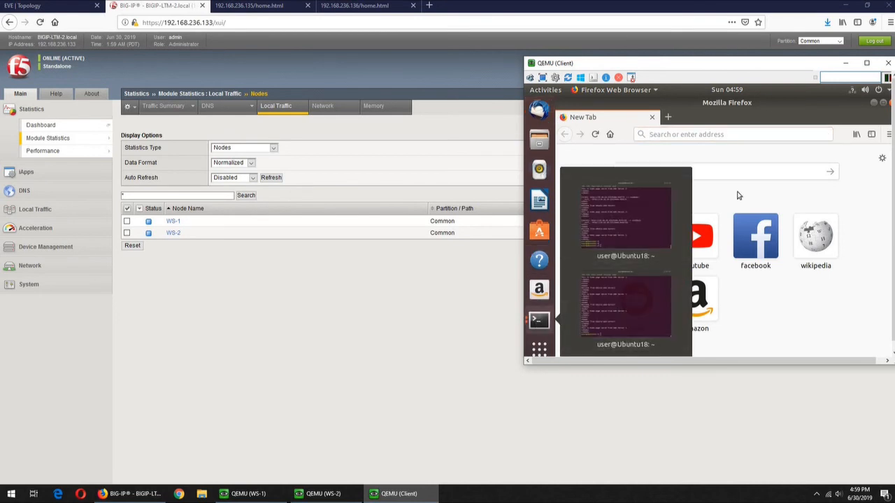
click(610, 214)
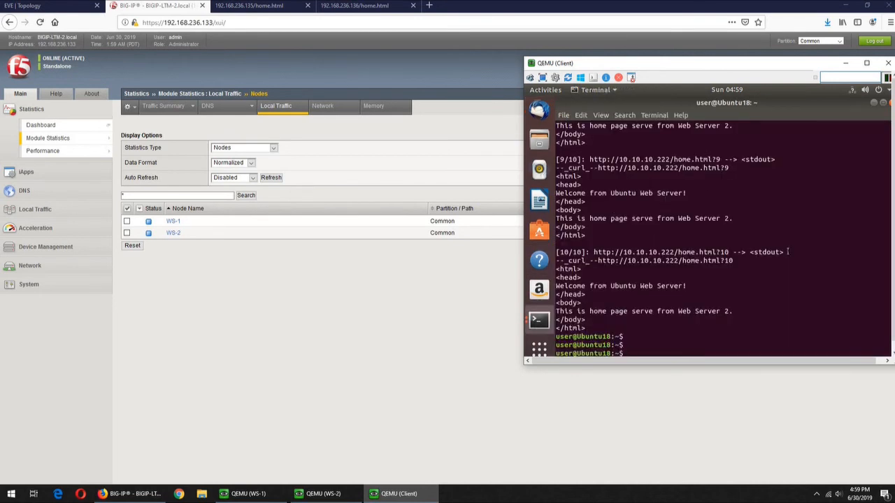
key(Return)
key(Return)
key(Return)
key(Return)
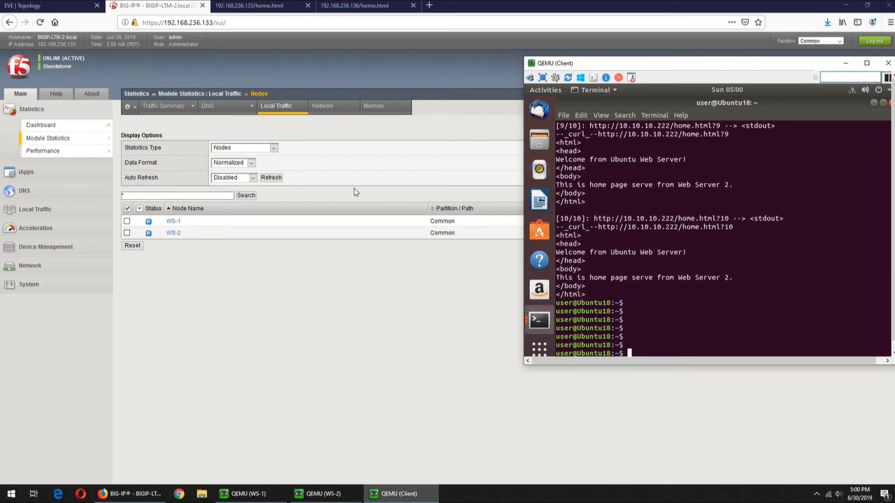
click(63, 5)
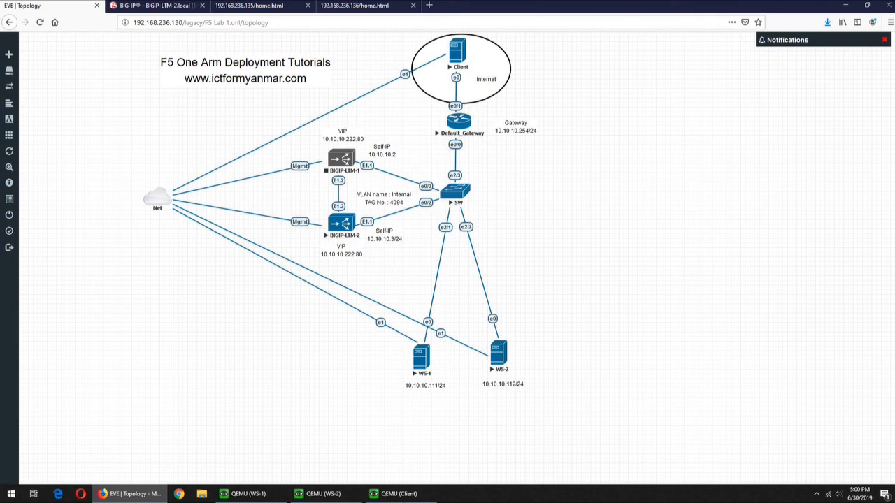
click(395, 493)
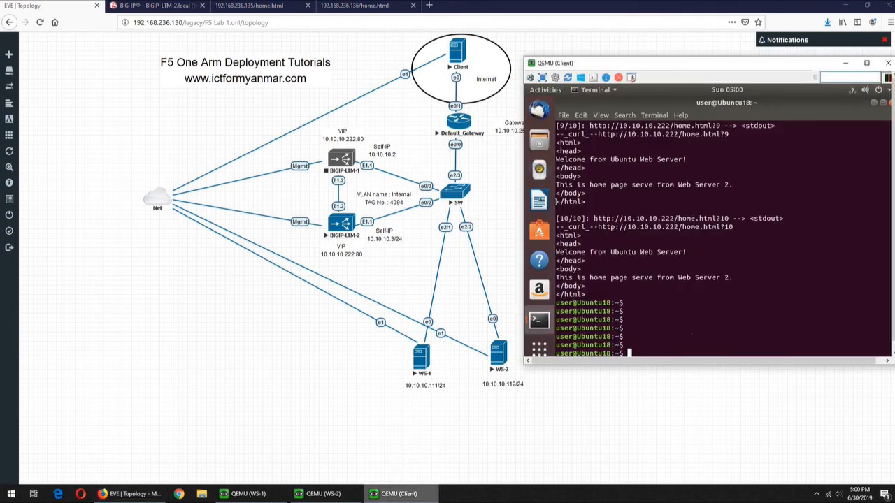
click(159, 5)
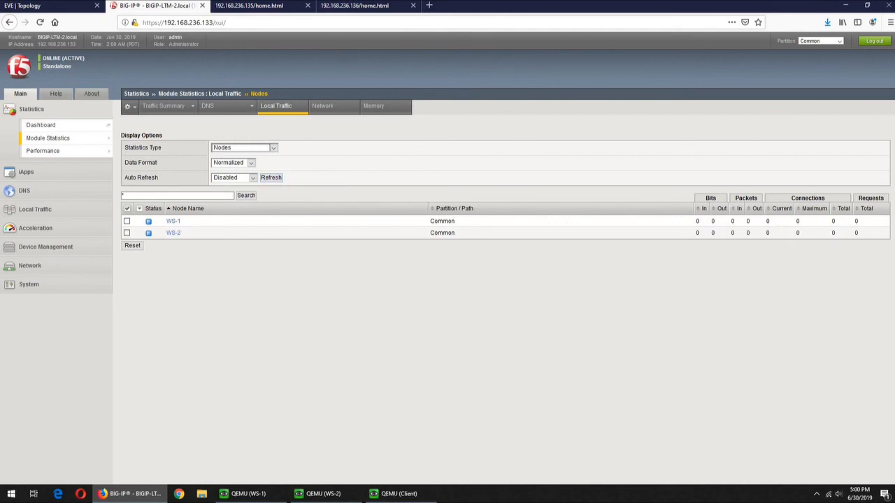
click(397, 494)
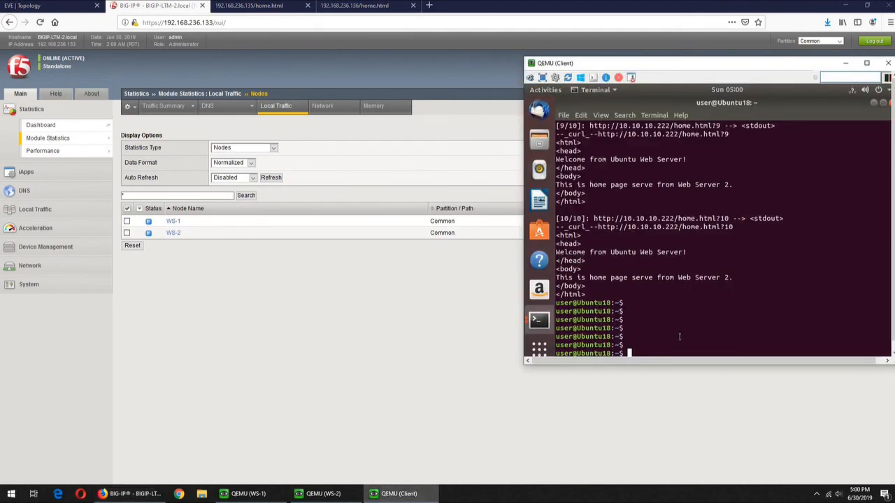
key(Up)
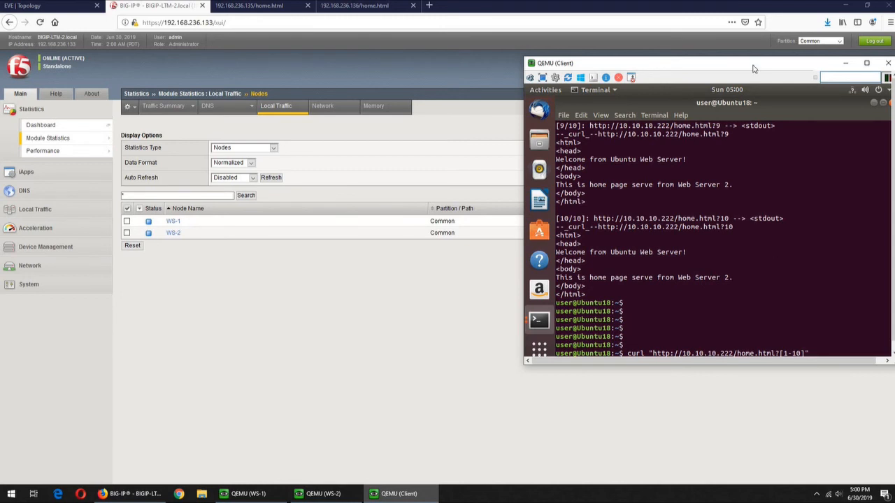
drag(759, 89, 691, 273)
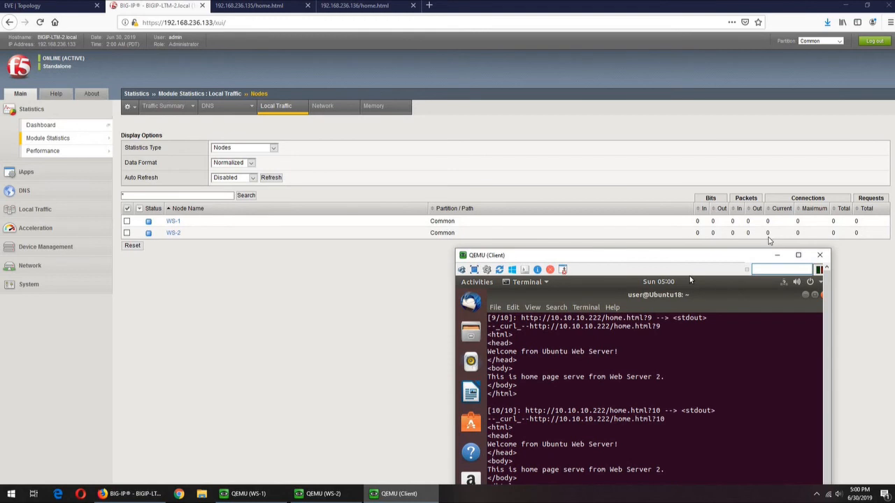
drag(747, 255, 619, 109)
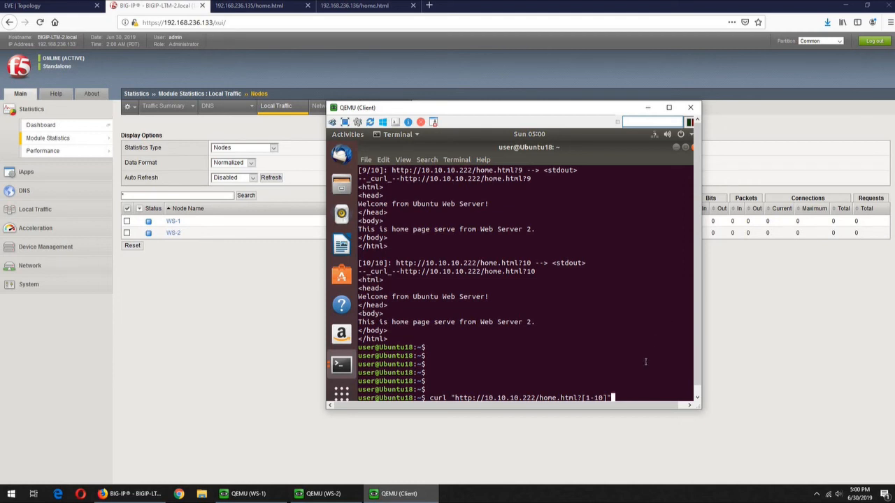
key(Return)
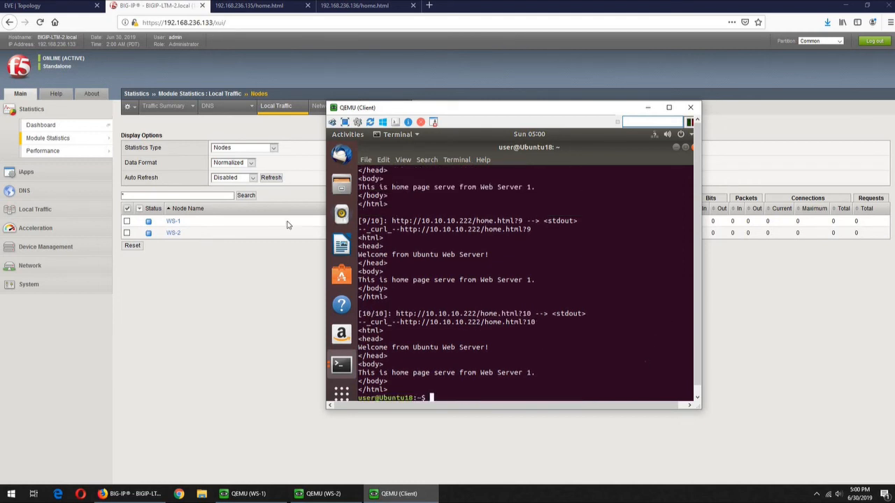
- Refresh node statistics showing WS-1 at 10 requests, then run the ten-request curl loop again
click(270, 178)
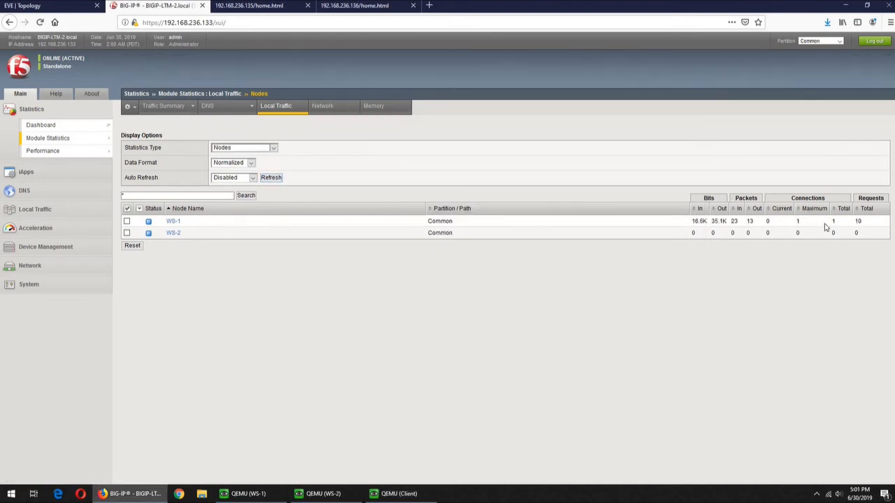
click(400, 493)
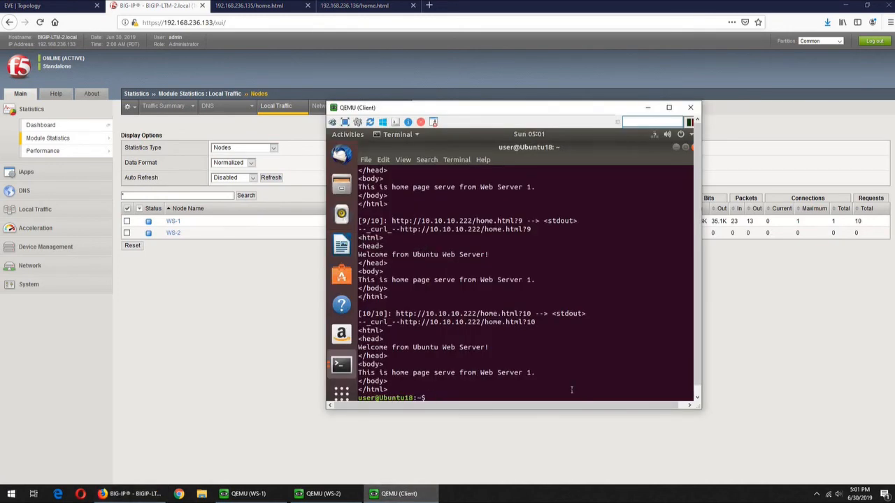
key(Return)
key(Return)
key(Return)
text(curl "http://10.10.10.222/home.html?[1-10]")
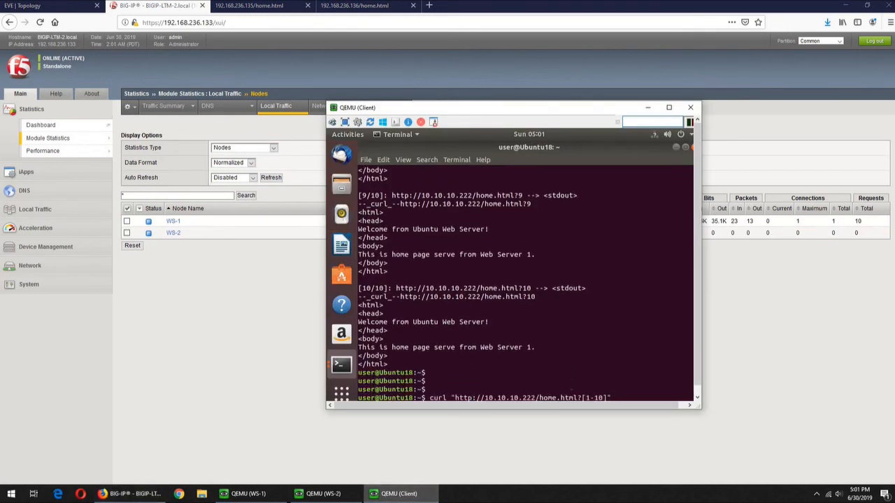
key(Return)
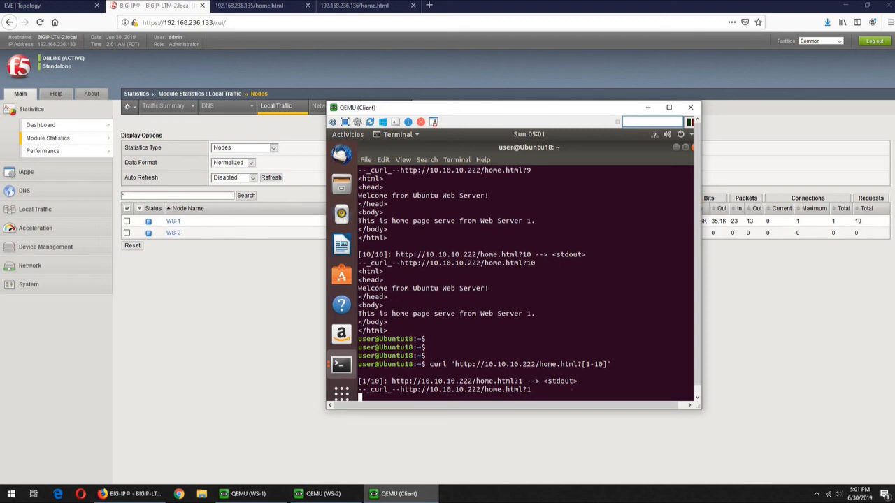
- Refresh the Nodes statistics repeatedly while the second curl run proceeds
click(271, 178)
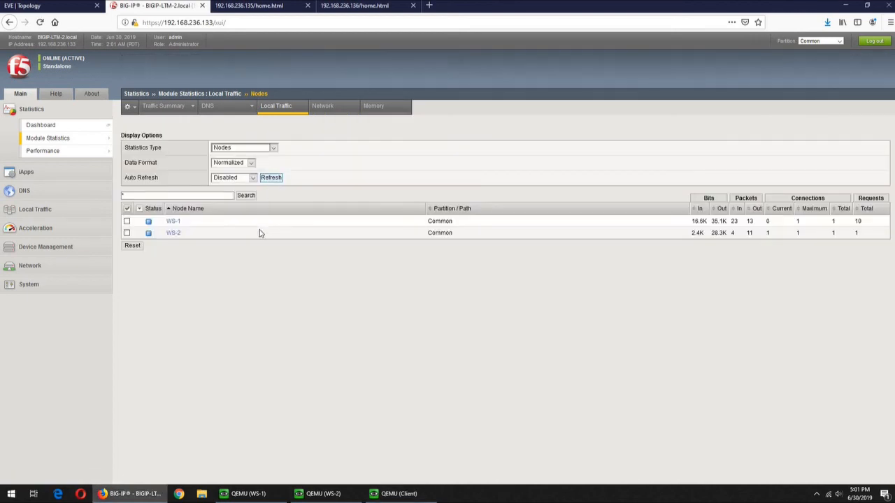
click(398, 494)
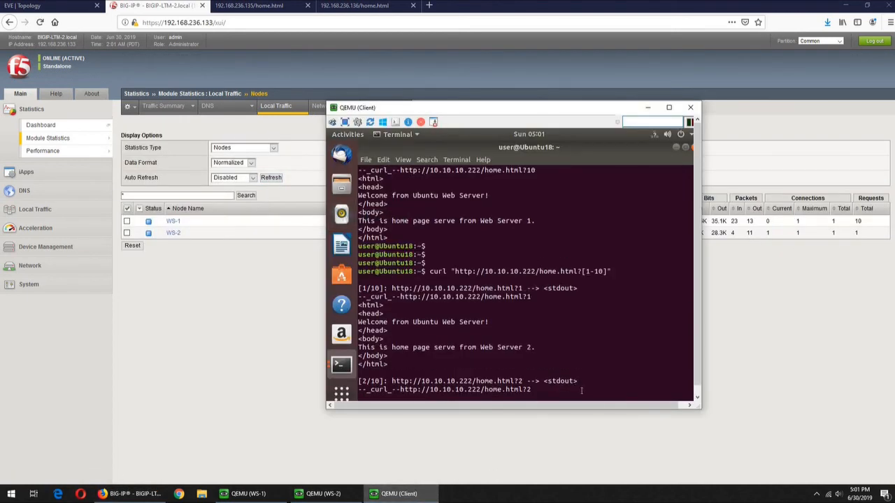
click(273, 179)
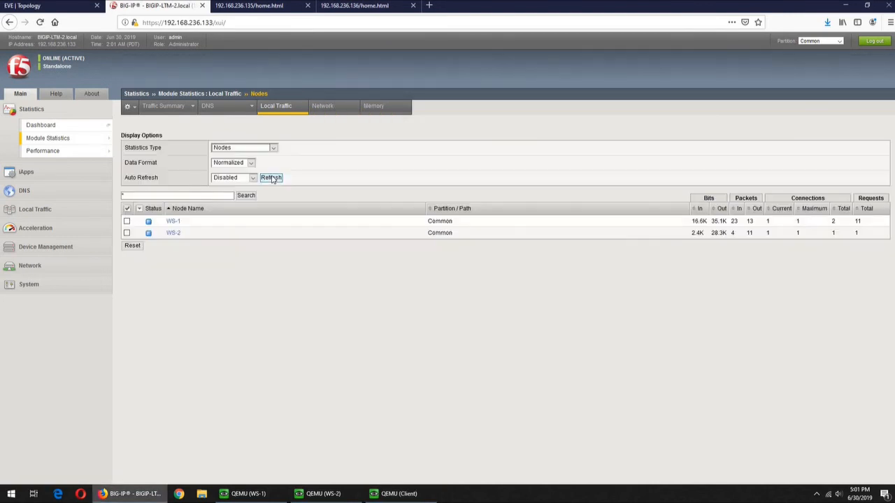
click(271, 179)
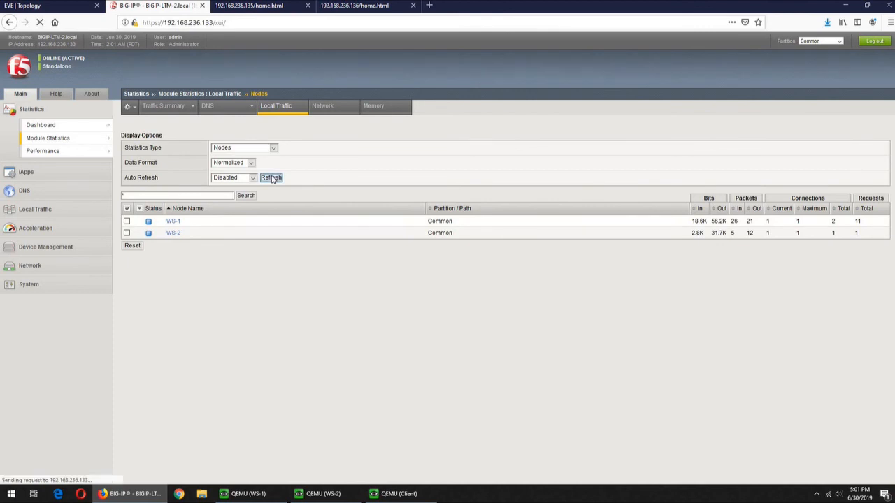
click(271, 178)
click(271, 178)
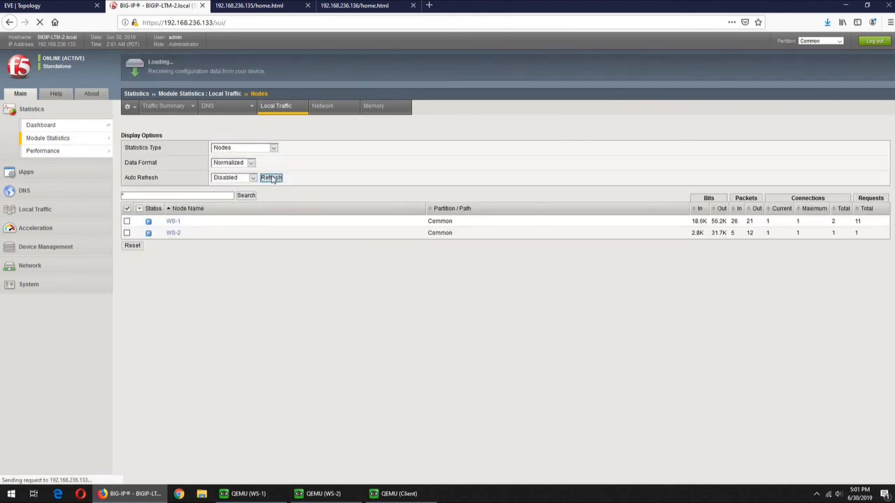
click(271, 178)
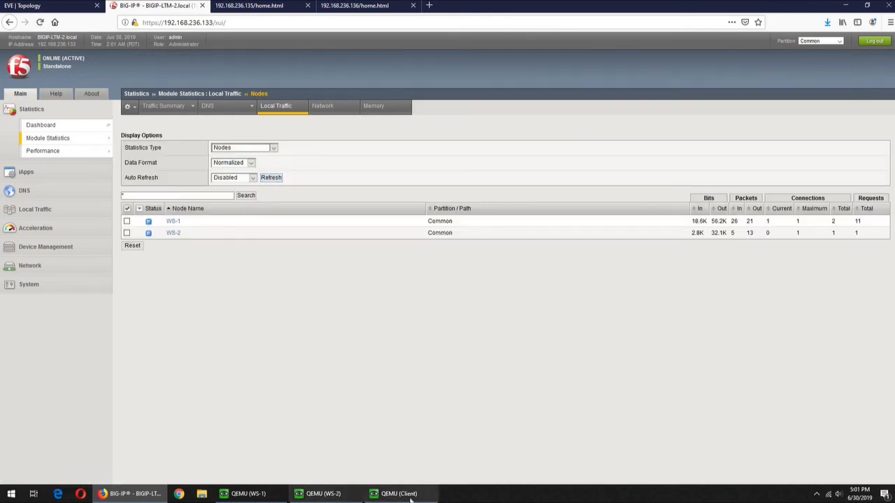
- Keep refreshing until WS-1 shows 11 requests and WS-2 shows 1, then launch the client's Firefox
click(399, 494)
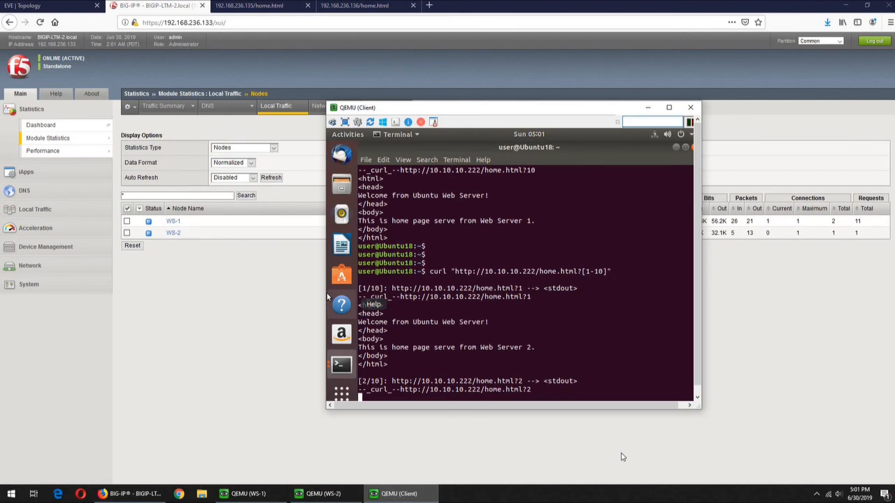
click(271, 178)
click(271, 178)
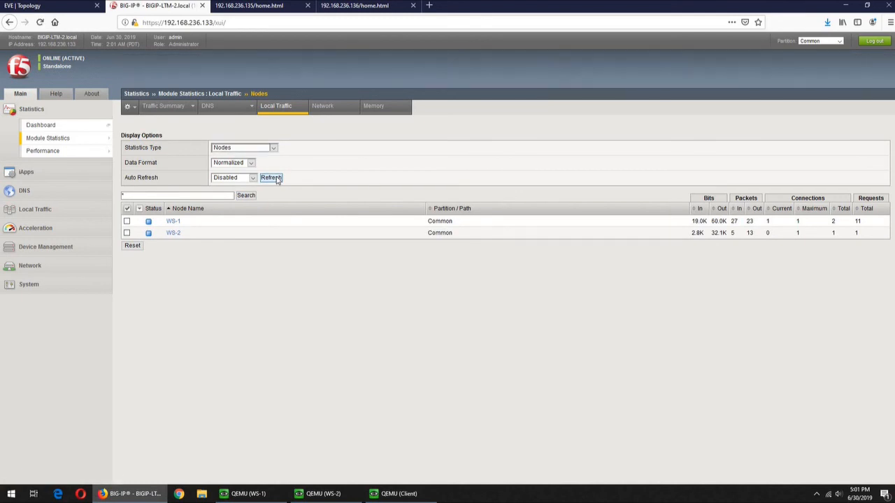
click(271, 179)
click(271, 178)
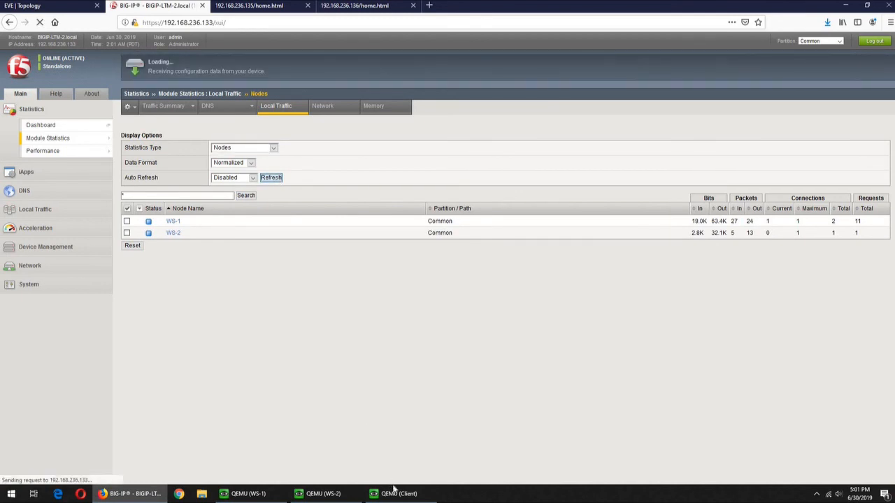
click(396, 494)
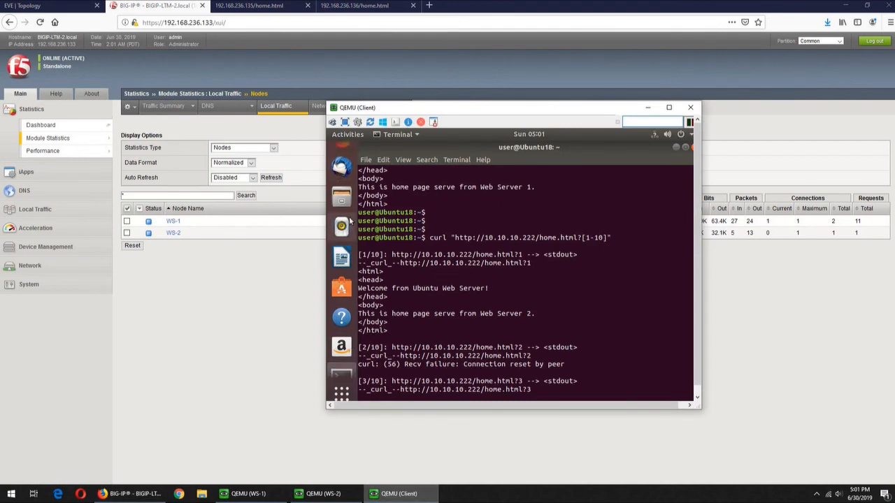
click(341, 154)
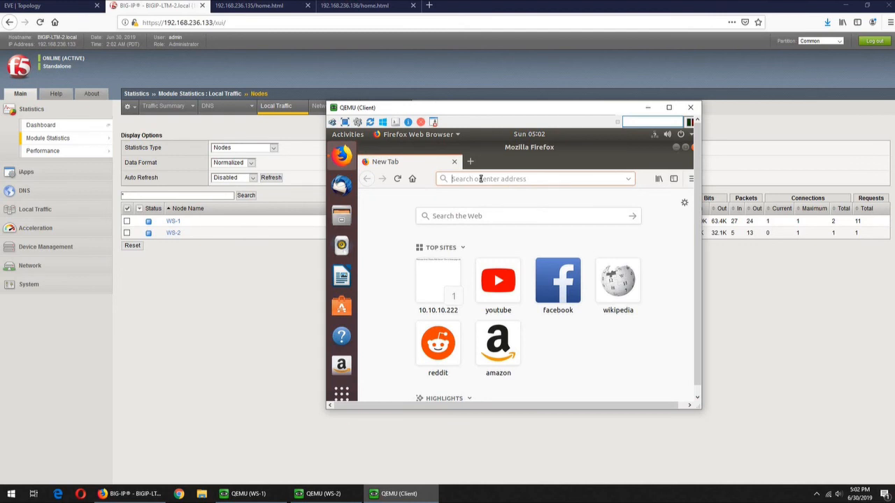
- Load 10.10.10.222/home.html in the client's Firefox, getting Web Server 2's page
text(10.10.10.222/)
key(Down)
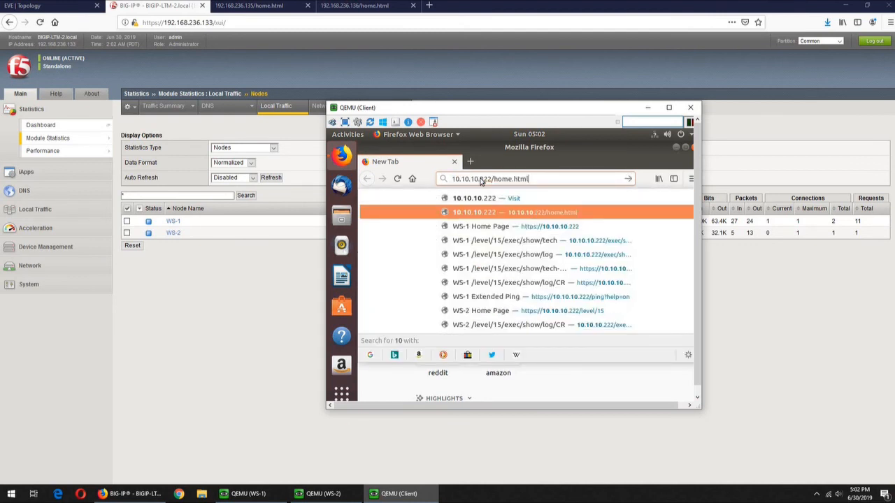
key(Return)
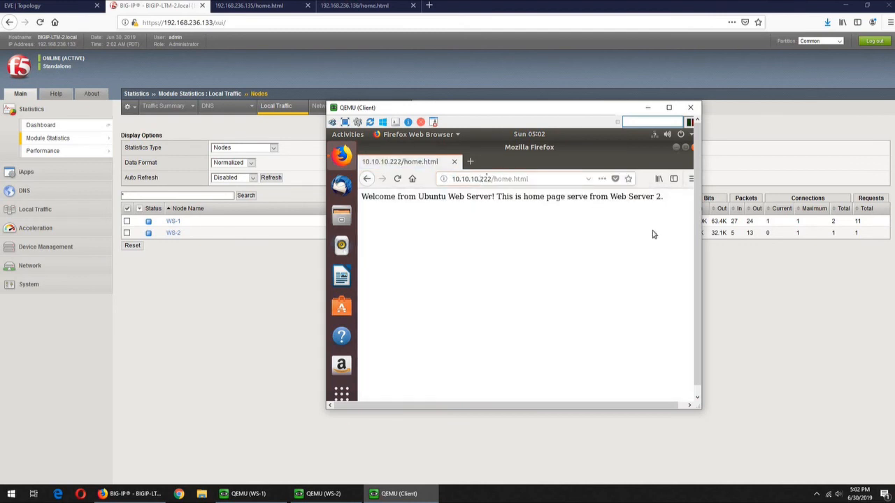
key(ctrl+t)
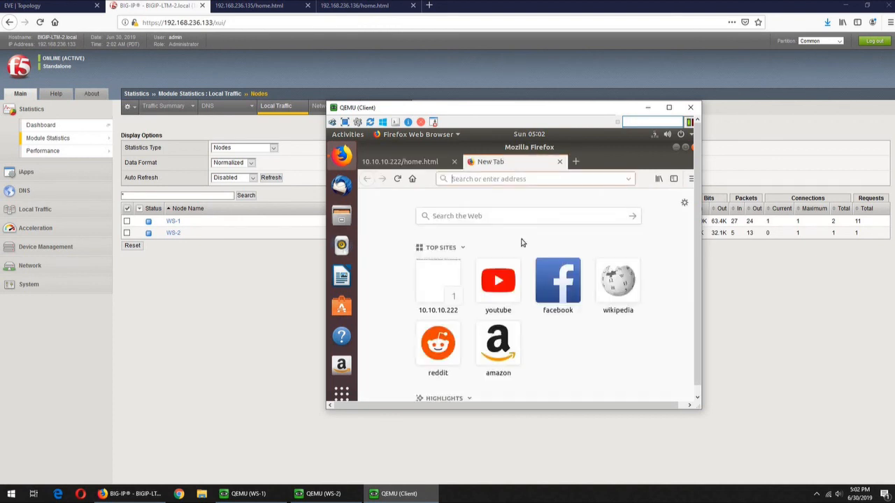
text(10)
key(Down)
key(Return)
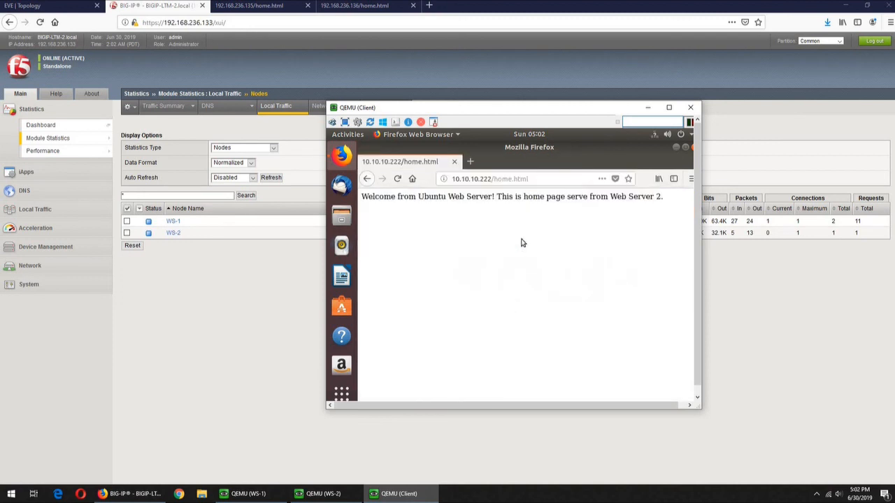
- Load 10.10.10.222/home.html in another new tab, then refresh BIG-IP stats showing WS-2 at 9 requests
key(ctrl+t)
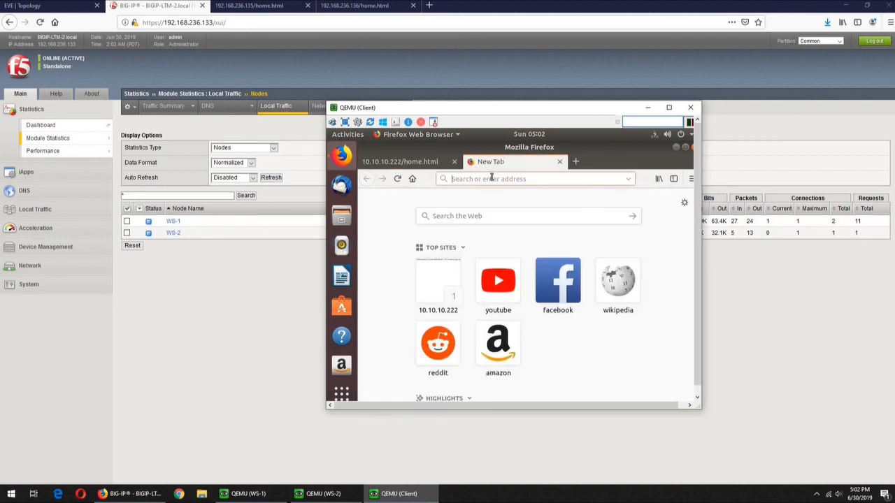
text(10)
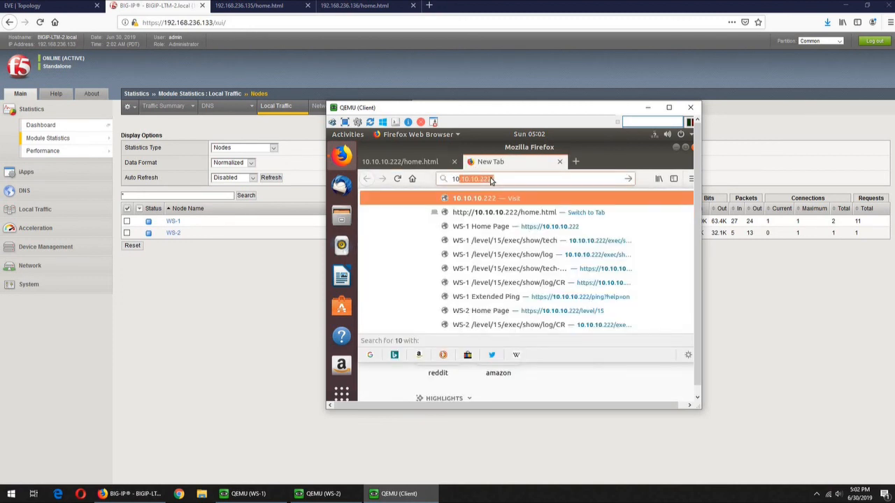
key(End)
text(home)
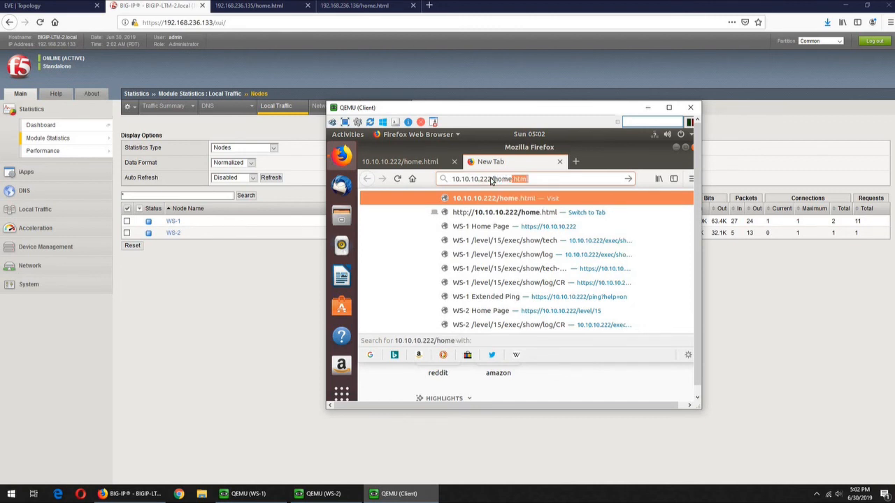
text(.html)
key(Return)
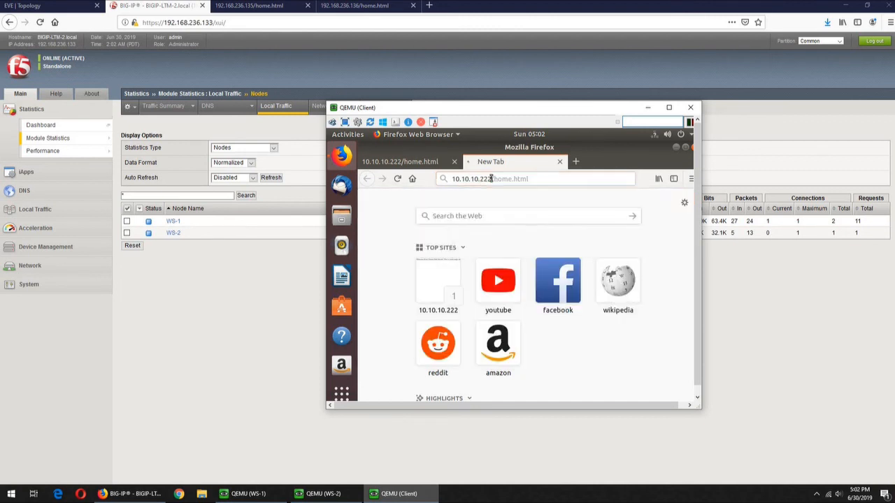
click(270, 177)
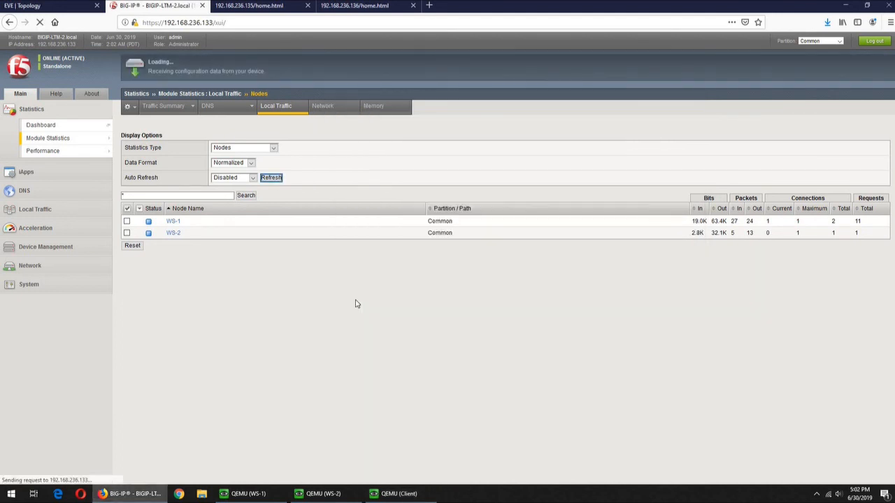
click(390, 495)
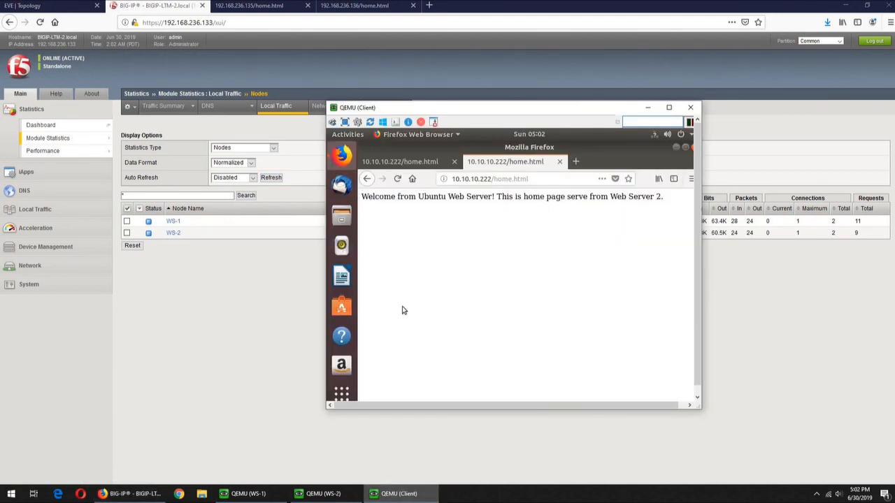
click(342, 386)
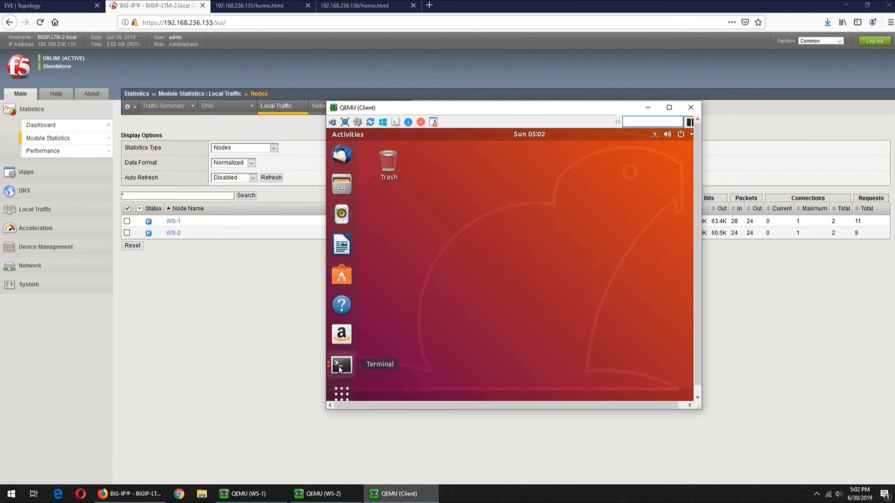
- Review the curl output and BIG-IP node statistics, then return to the client VM's Firefox
click(341, 364)
click(456, 267)
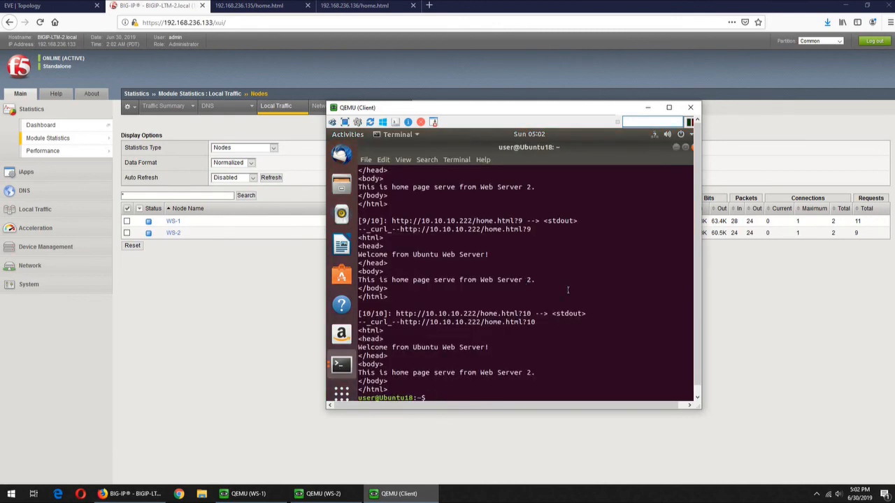
click(254, 308)
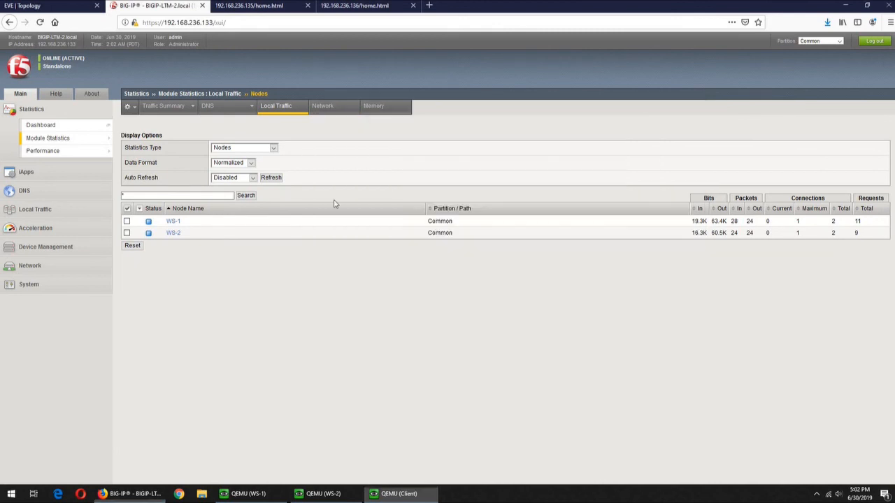
click(418, 493)
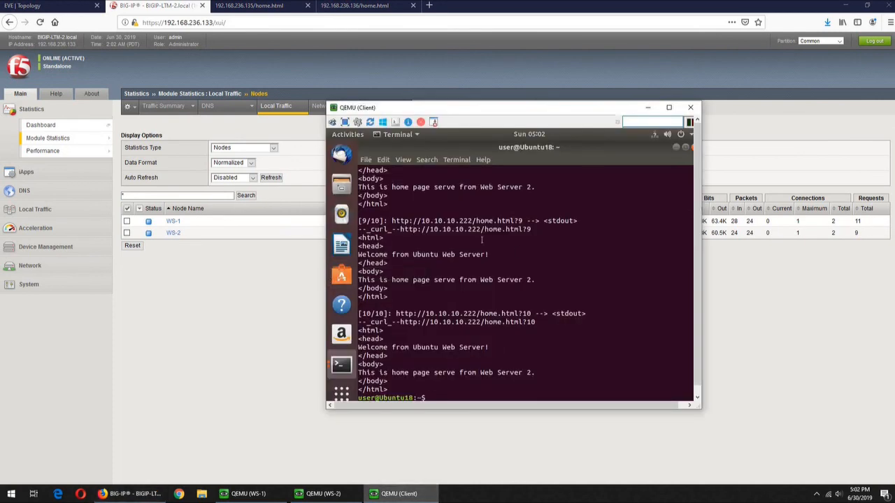
click(341, 149)
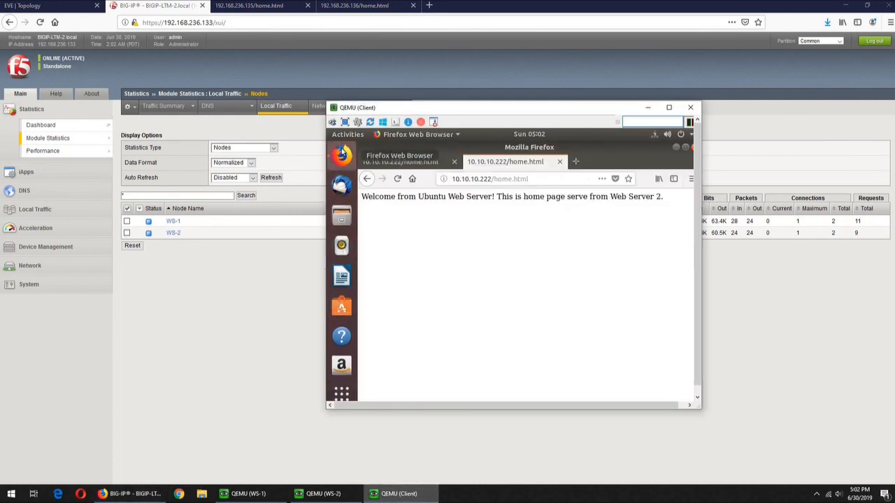
- Load 10.10.10.222/home.html in a new Firefox tab, answered by Web Server 1
click(575, 161)
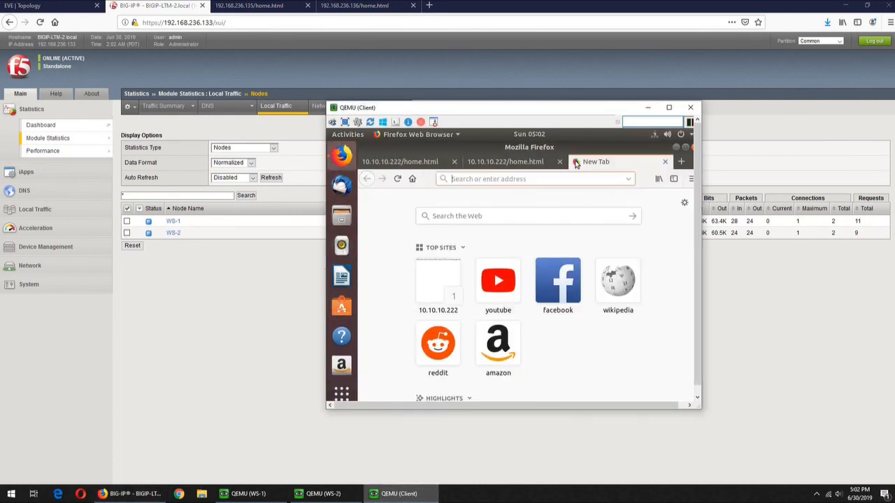
text(10)
key(Right)
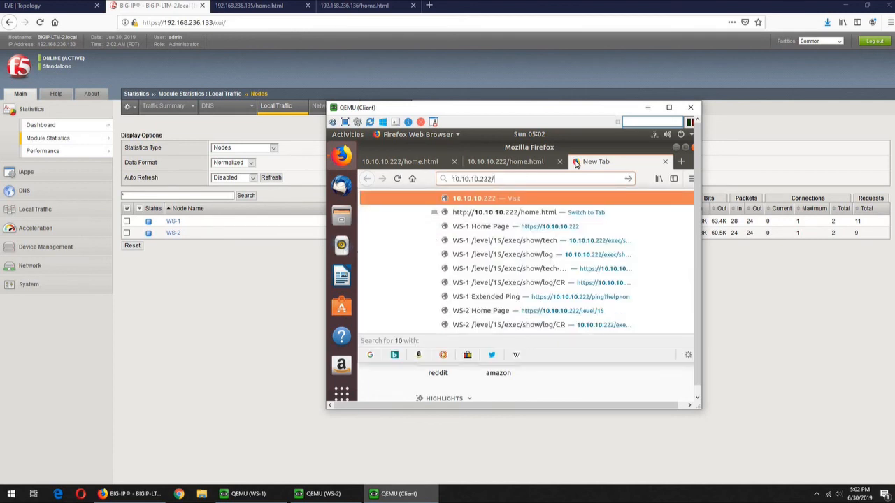
text(home.html)
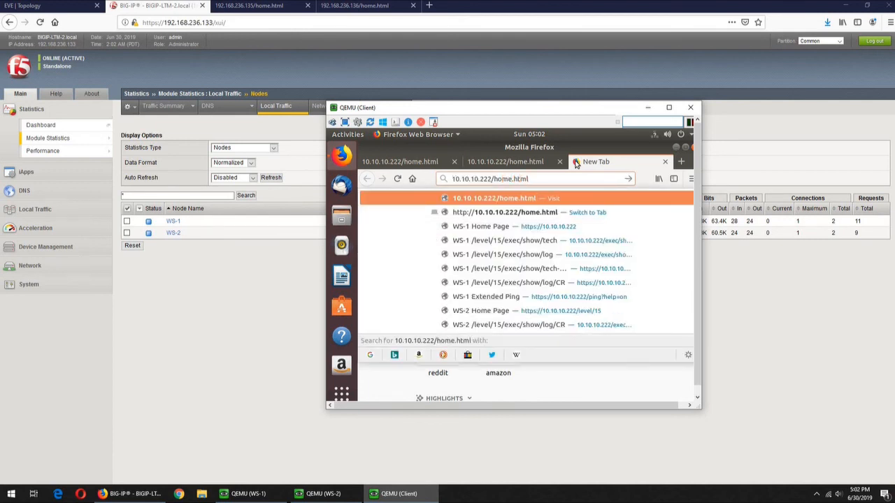
key(Return)
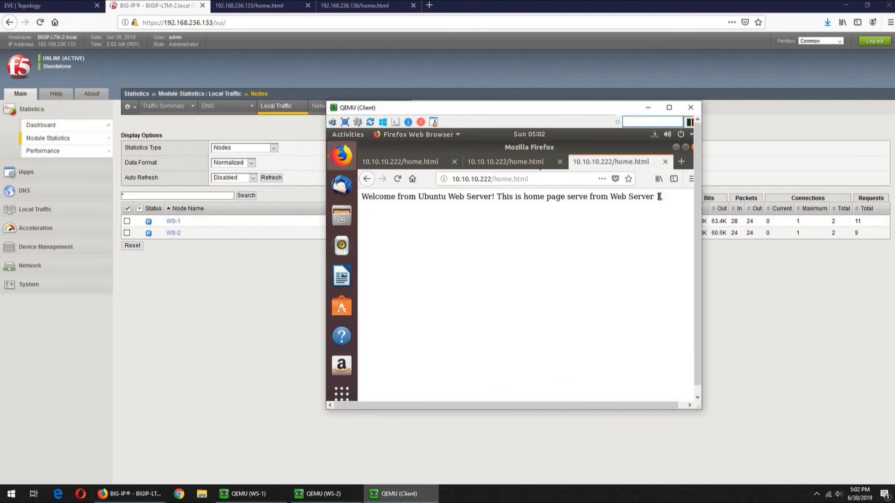
- Load 10.10.10.222/home.html once more in another new tab
click(682, 162)
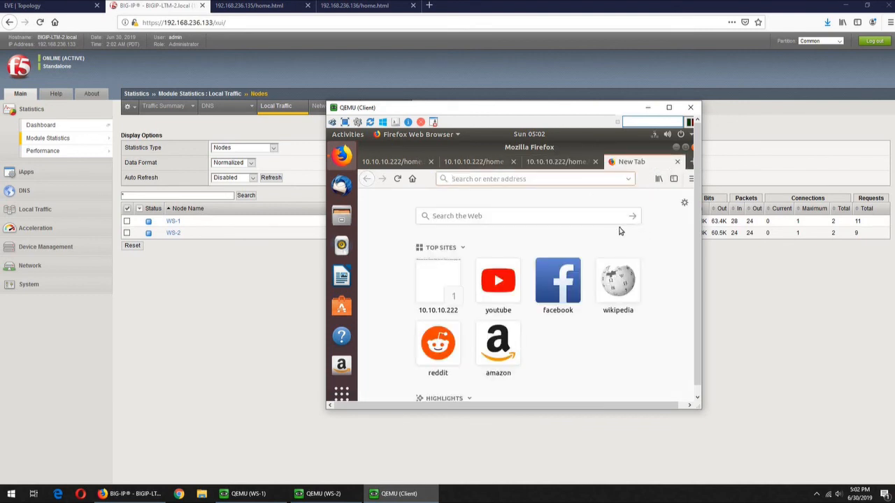
text(10.)
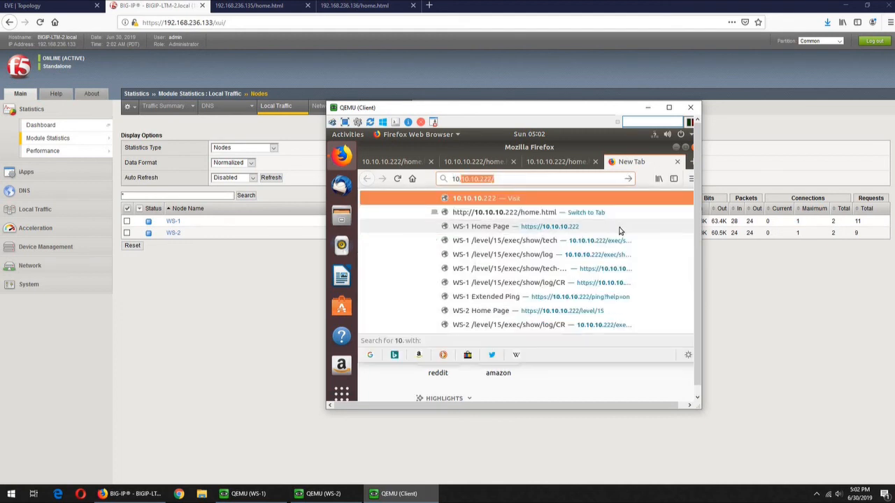
key(Right)
text(home.html)
key(Return)
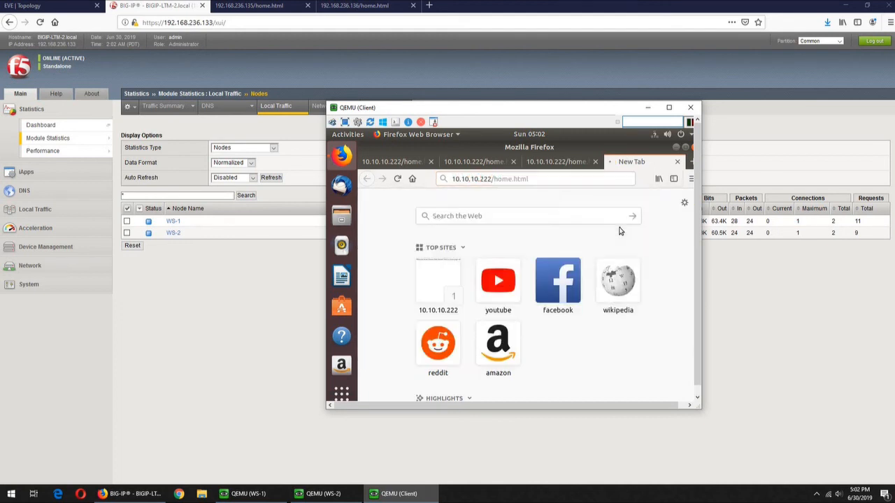
- Refresh the Nodes statistics and highlight the Requests Total values: 12 for WS-1, 9 for WS-2
click(273, 178)
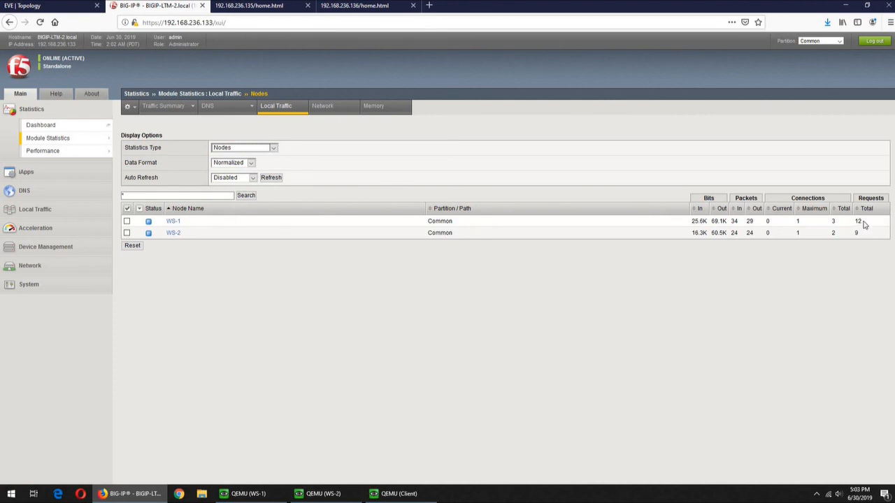
double_click(858, 221)
double_click(857, 233)
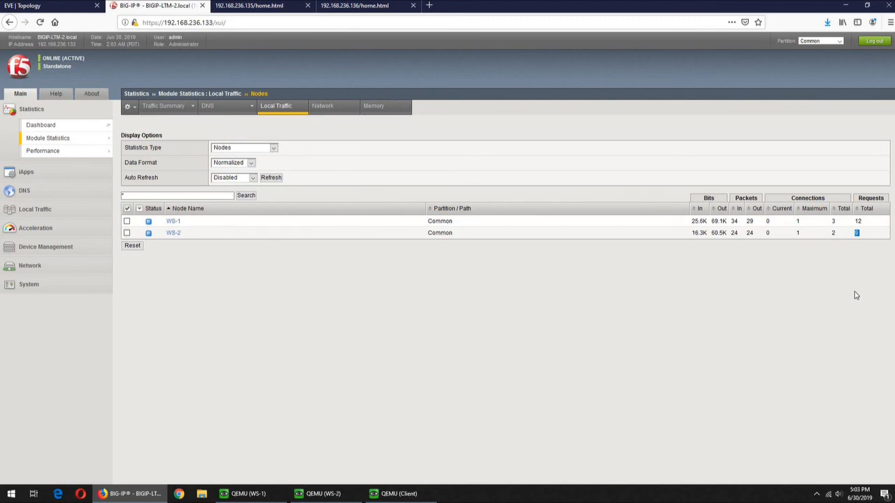